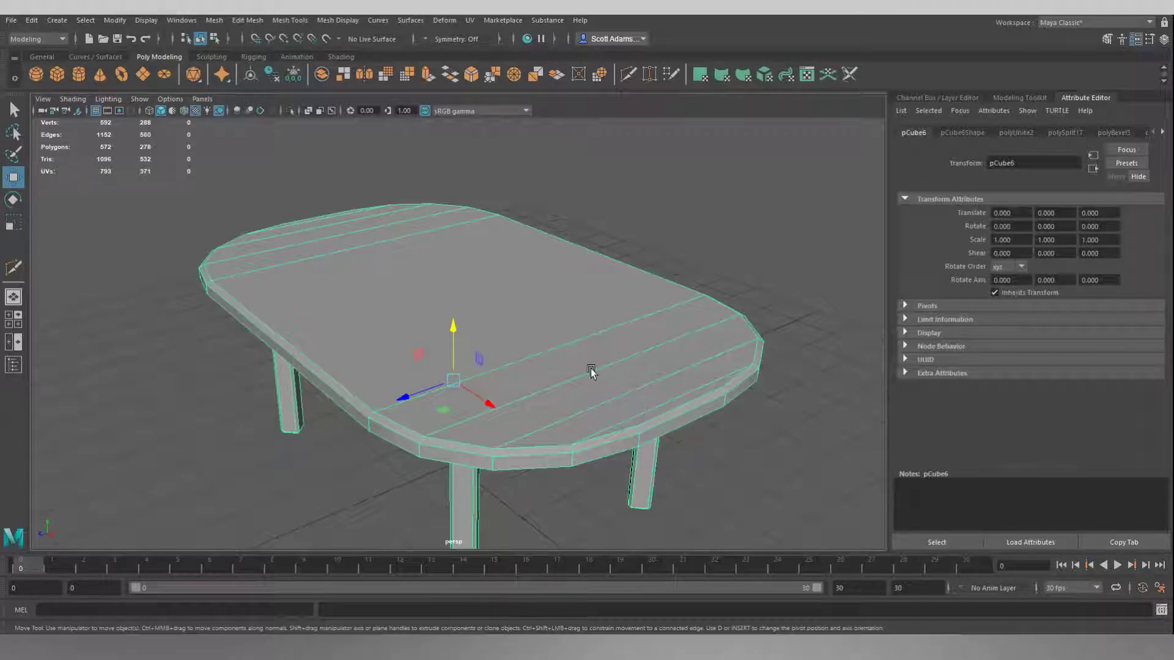
Examine the table model from below and around, checking the underside, support frame, leg joints and rounded top
left_click_drag(281, 340, 277, 301, "alt")
middle_click_drag(332, 259, 370, 338, "alt")
left_click_drag(370, 338, 369, 322, "alt")
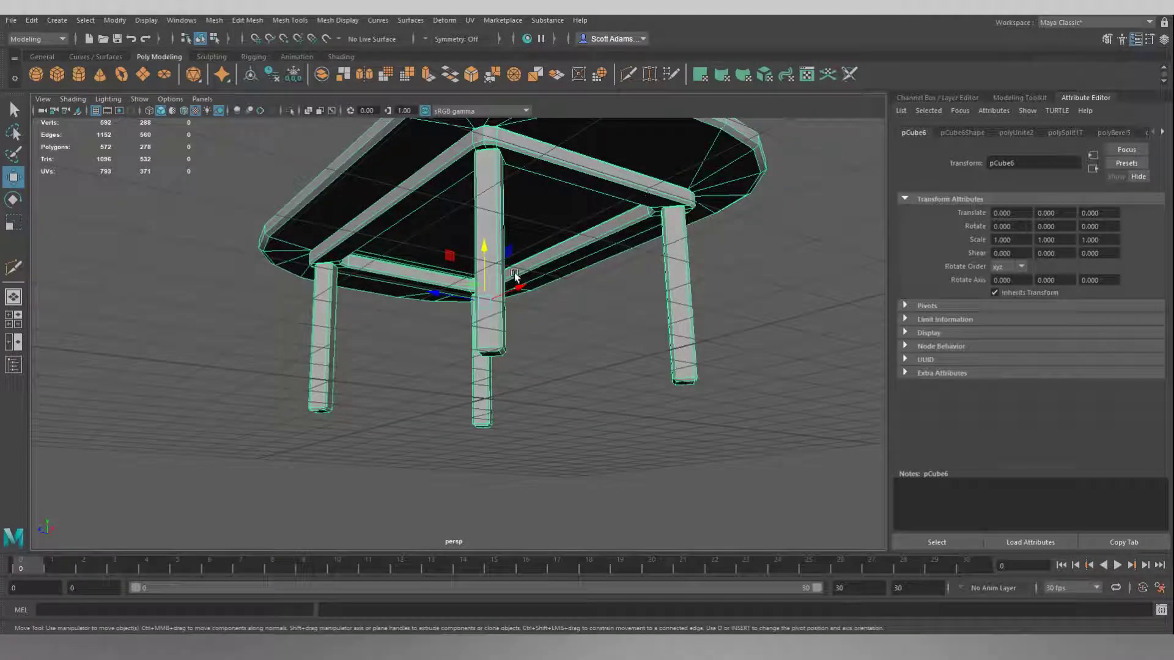
left_click_drag(376, 269, 301, 264, "alt")
middle_click_drag(265, 247, 419, 285, "alt")
scroll(420, 278, "up", 5)
left_click_drag(421, 269, 623, 346, "alt")
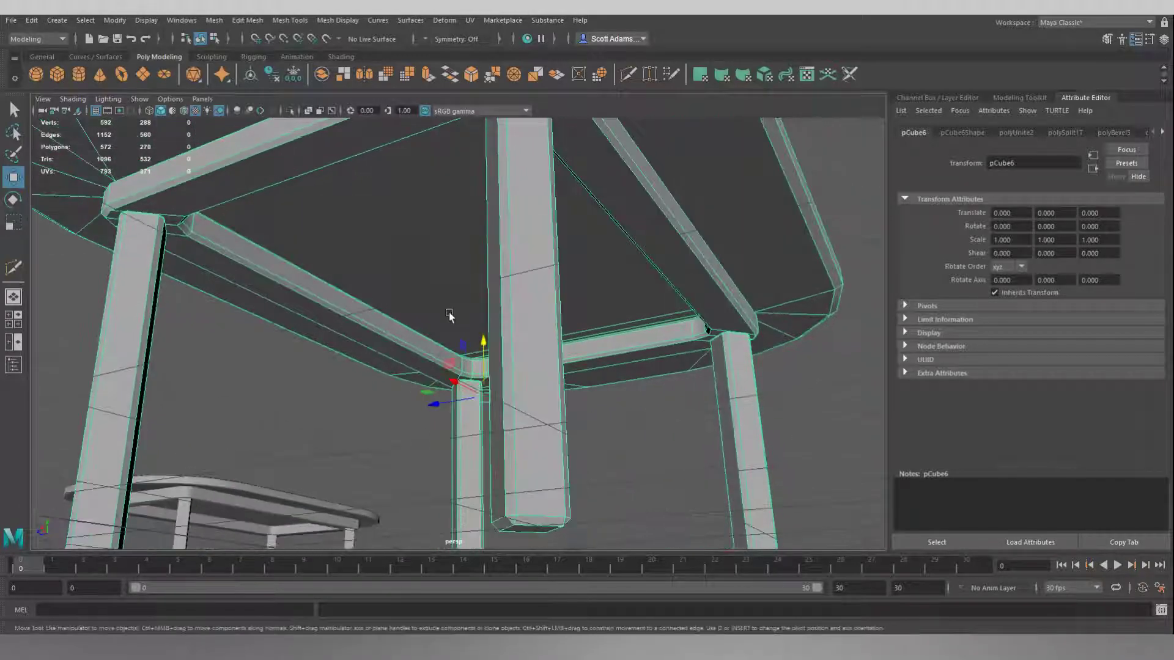
scroll(691, 310, "down", 4)
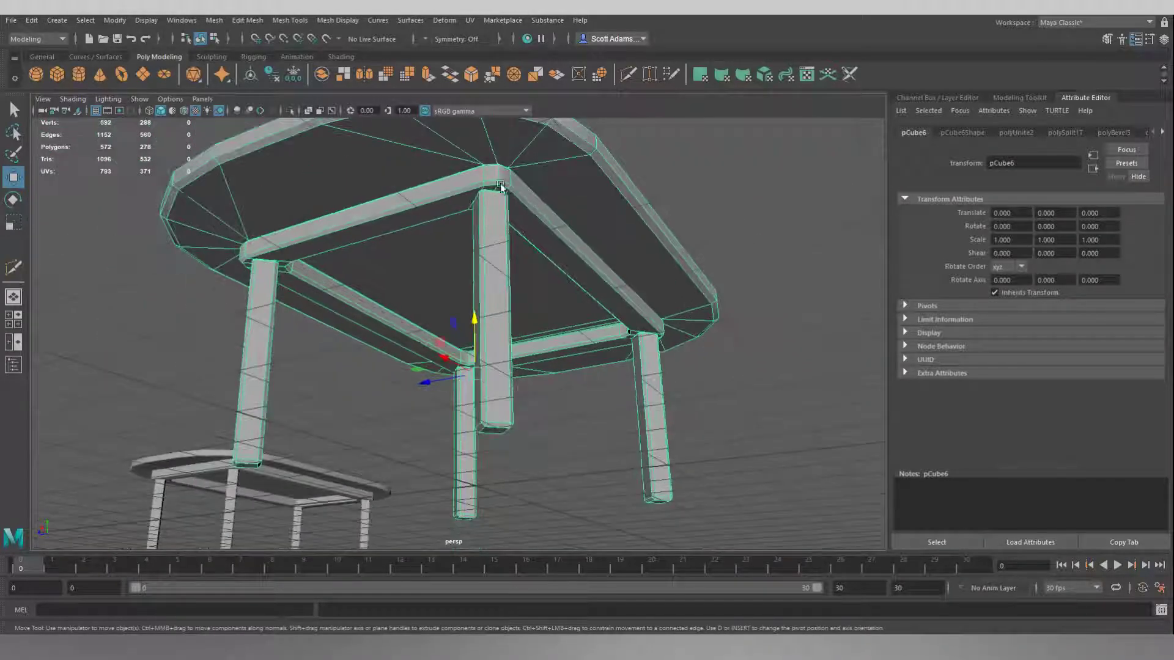
left_click_drag(312, 240, 538, 220, "alt")
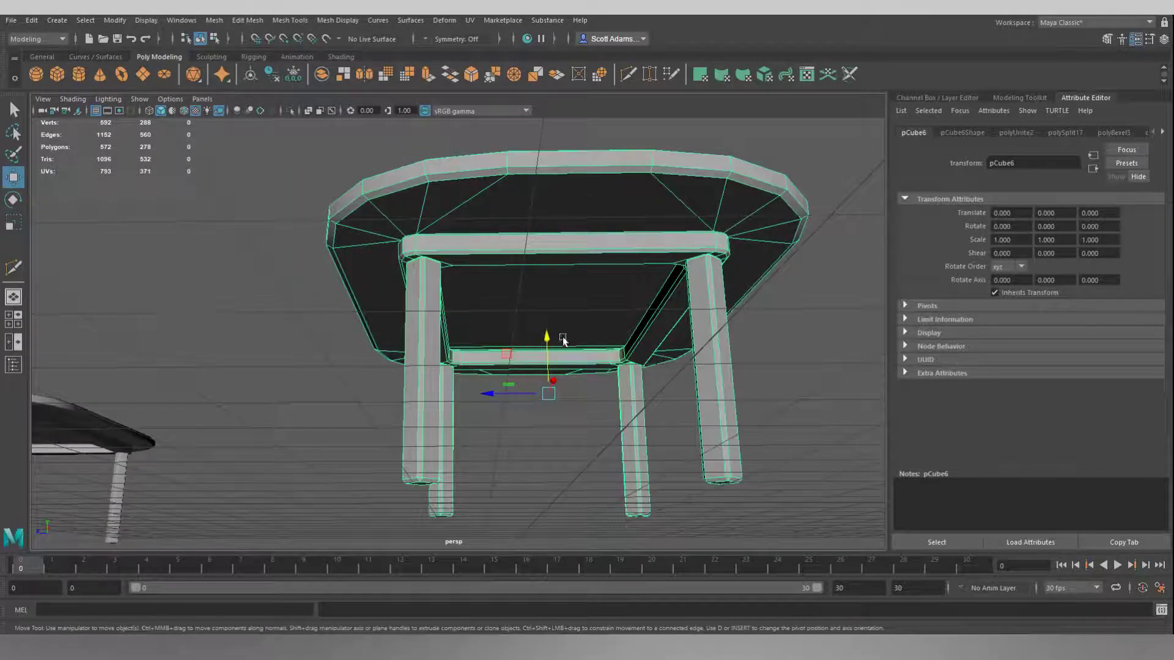
left_click_drag(514, 259, 447, 256, "alt")
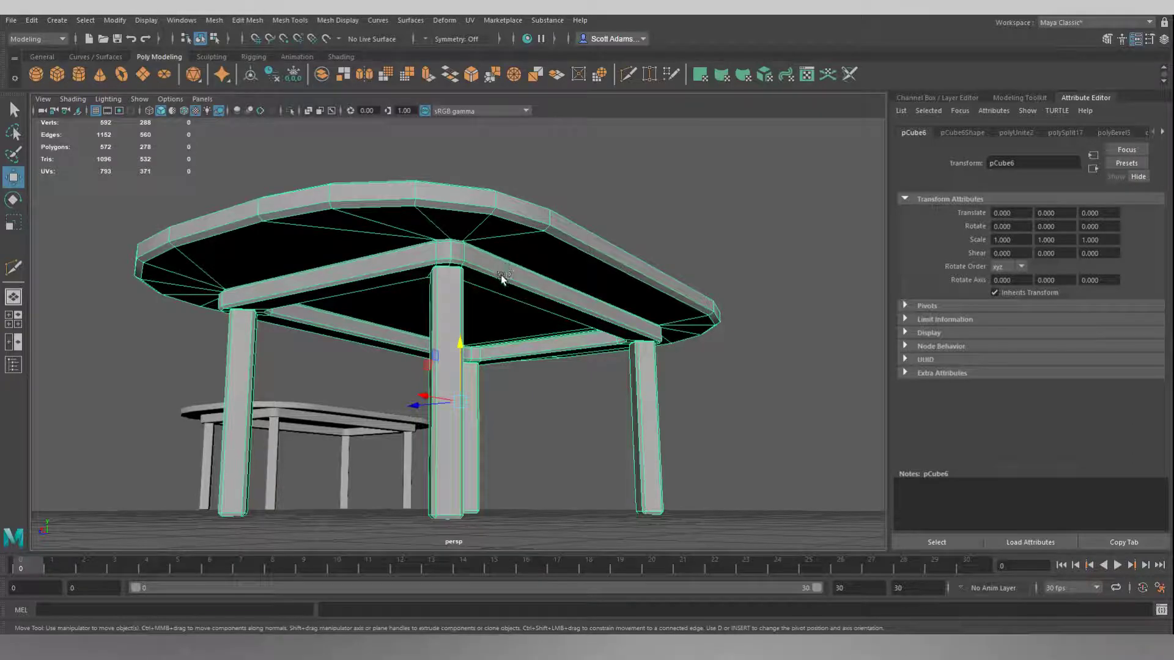
left_click_drag(529, 300, 445, 290, "alt")
scroll(445, 288, "up", 3)
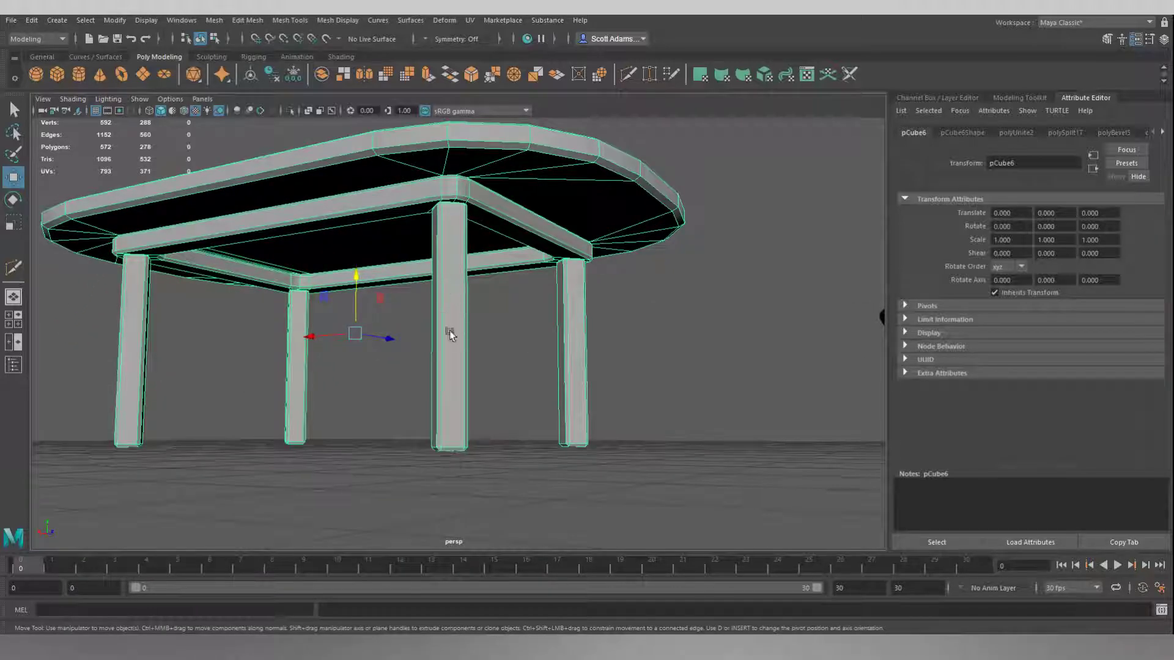
left_click_drag(490, 342, 526, 361, "alt")
left_click_drag(422, 260, 265, 335, "alt")
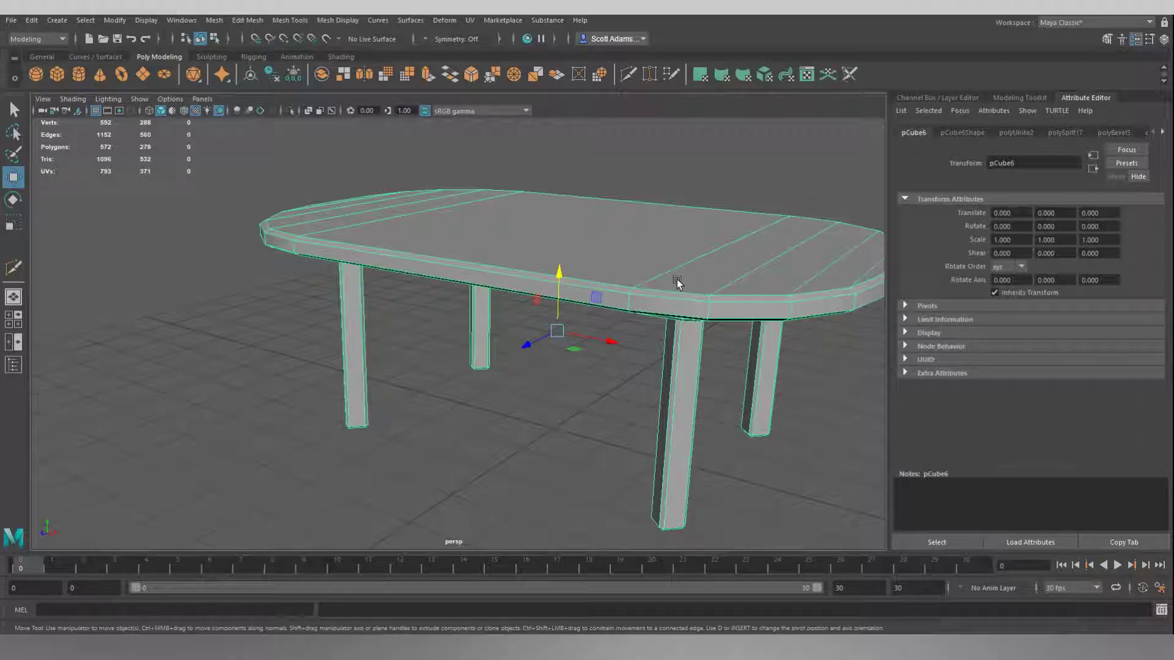
Apply Soften Edge to the whole table mesh, deselect it and check the smoothed shading
key("q")
left_click_drag(674, 284, 649, 299, "alt")
left_click_drag(726, 324, 551, 309, "alt")
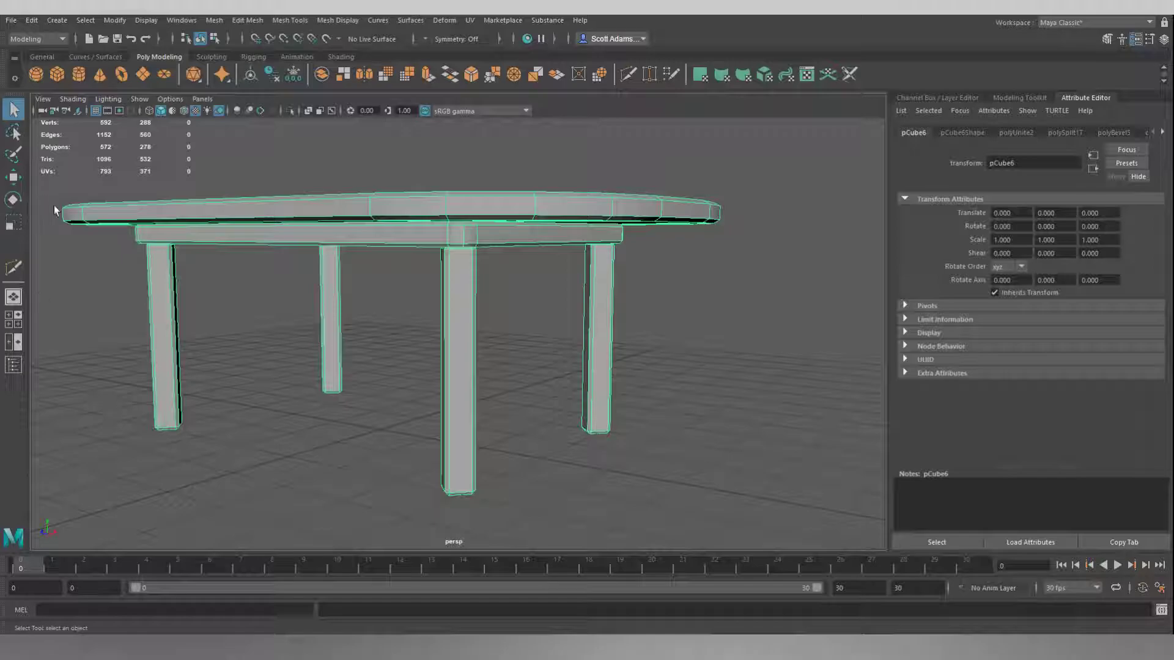
left_click_drag(238, 295, 336, 280, "alt")
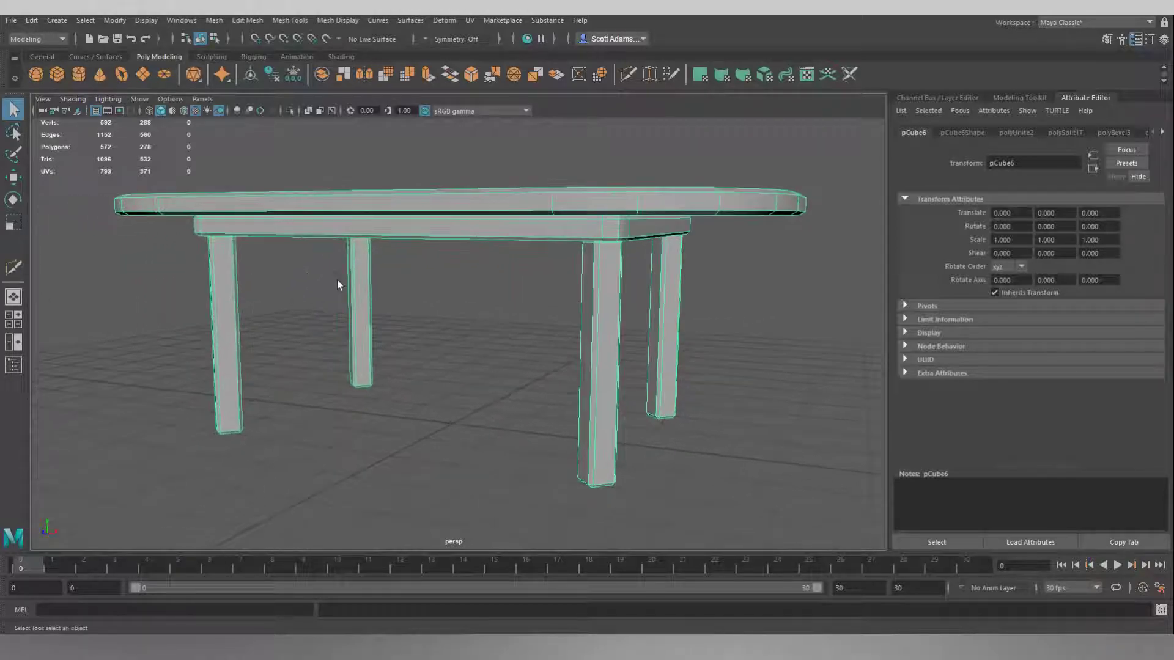
key("space")
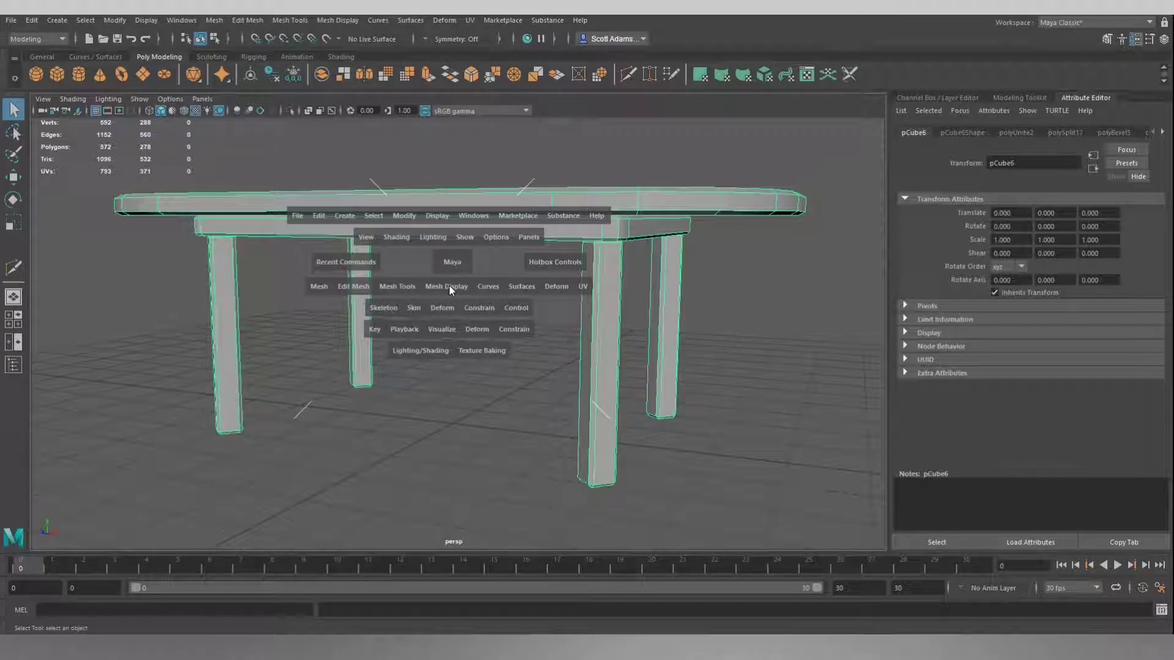
left_click(449, 286)
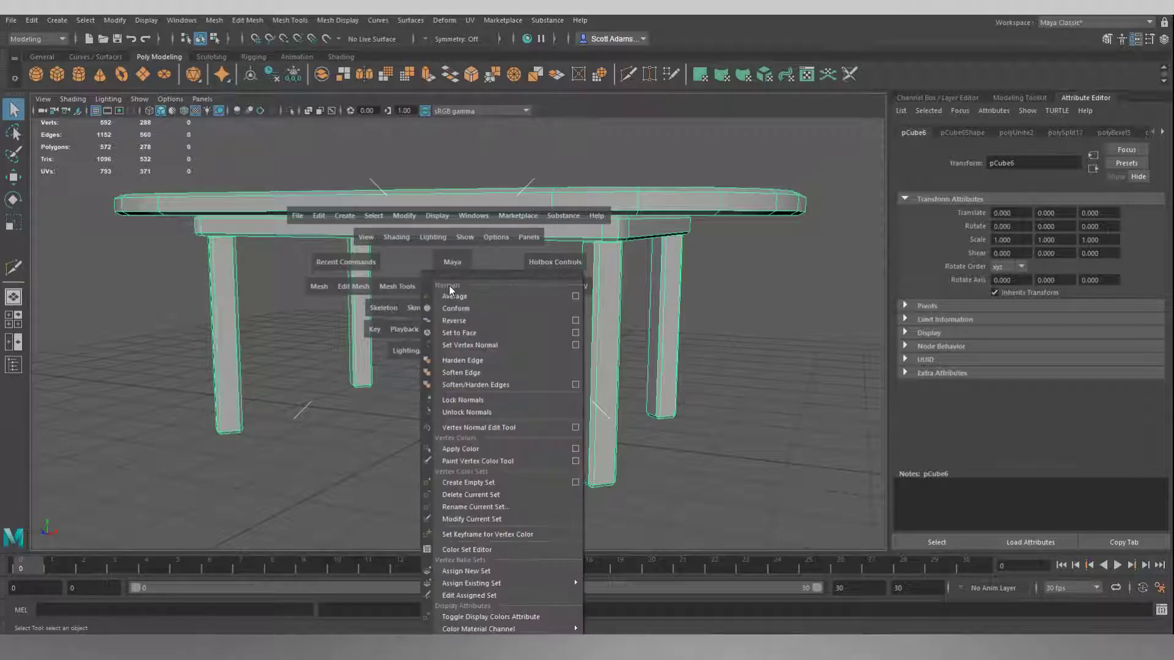
left_click(456, 374)
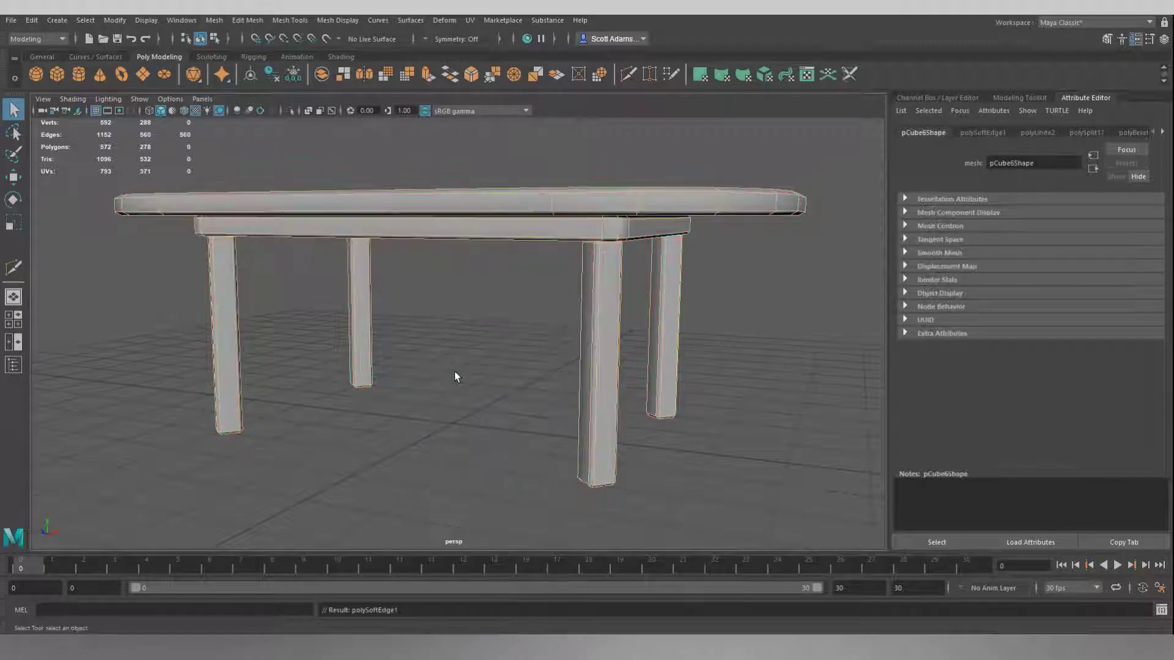
left_click(442, 299)
scroll(441, 300, "down", 3)
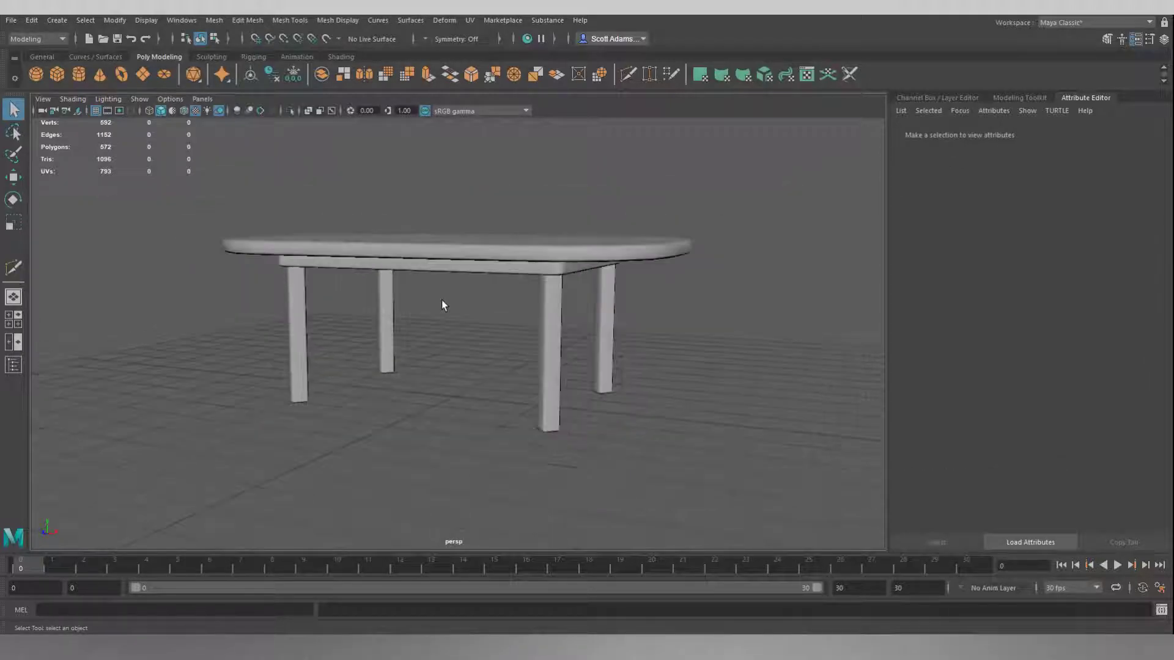
left_click_drag(442, 330, 810, 351, "alt")
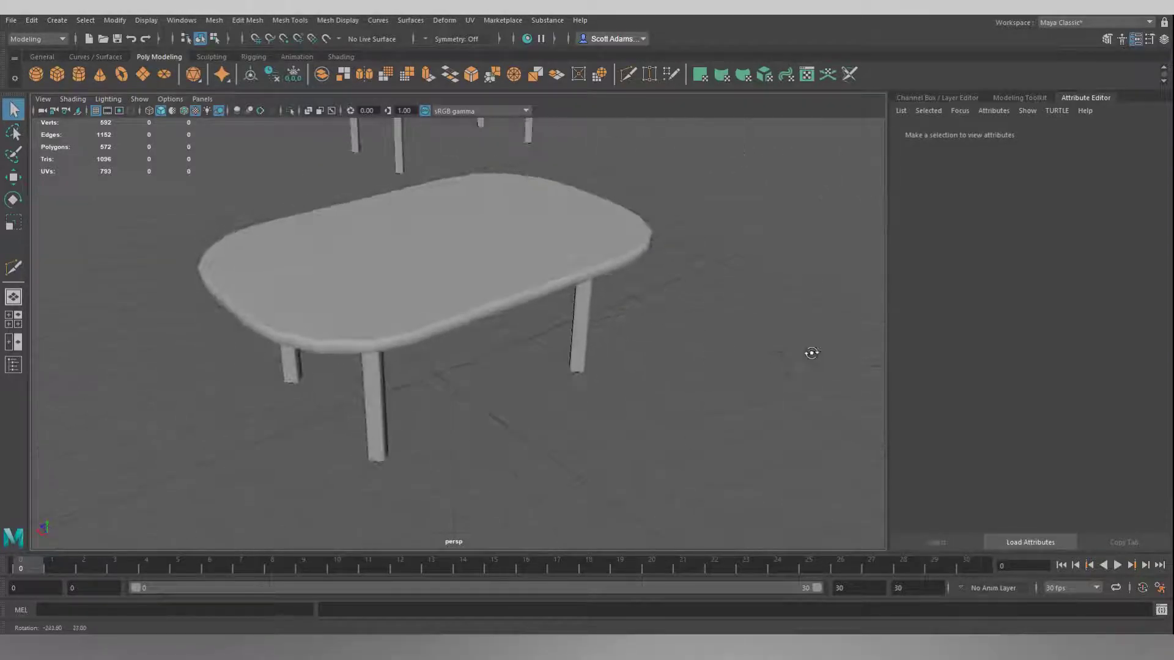
left_click_drag(511, 349, 584, 343, "alt")
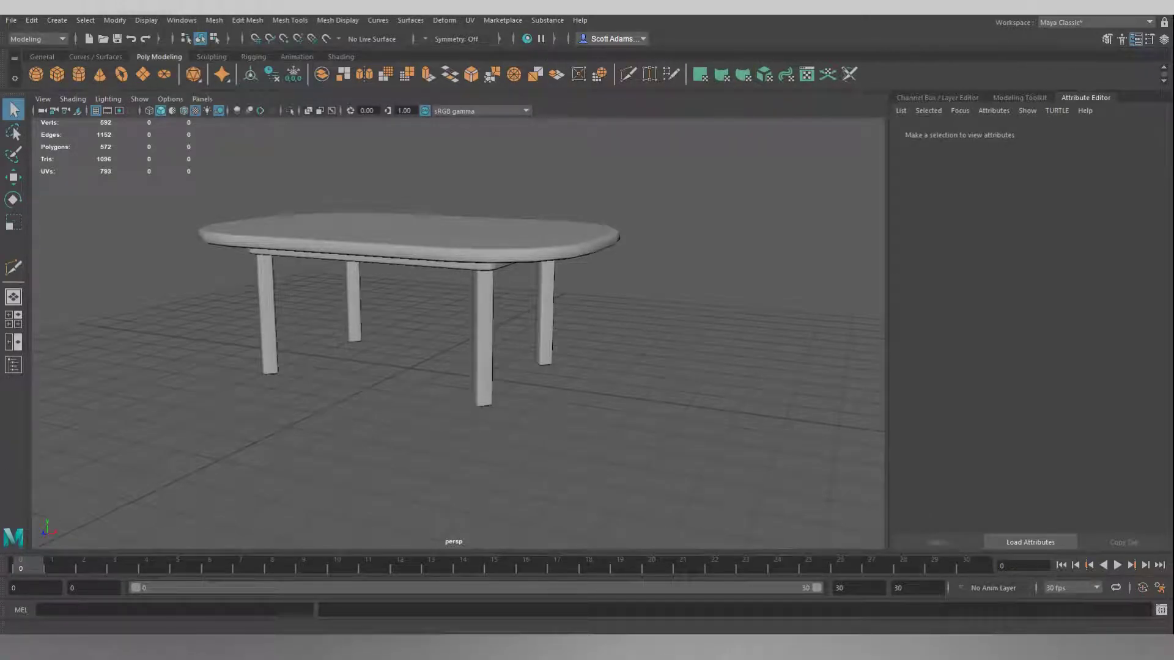
Create a Checker texture node in the Hypershade, keeping the window placed so its properties are accessible
left_click_drag(1094, 157, 728, 109)
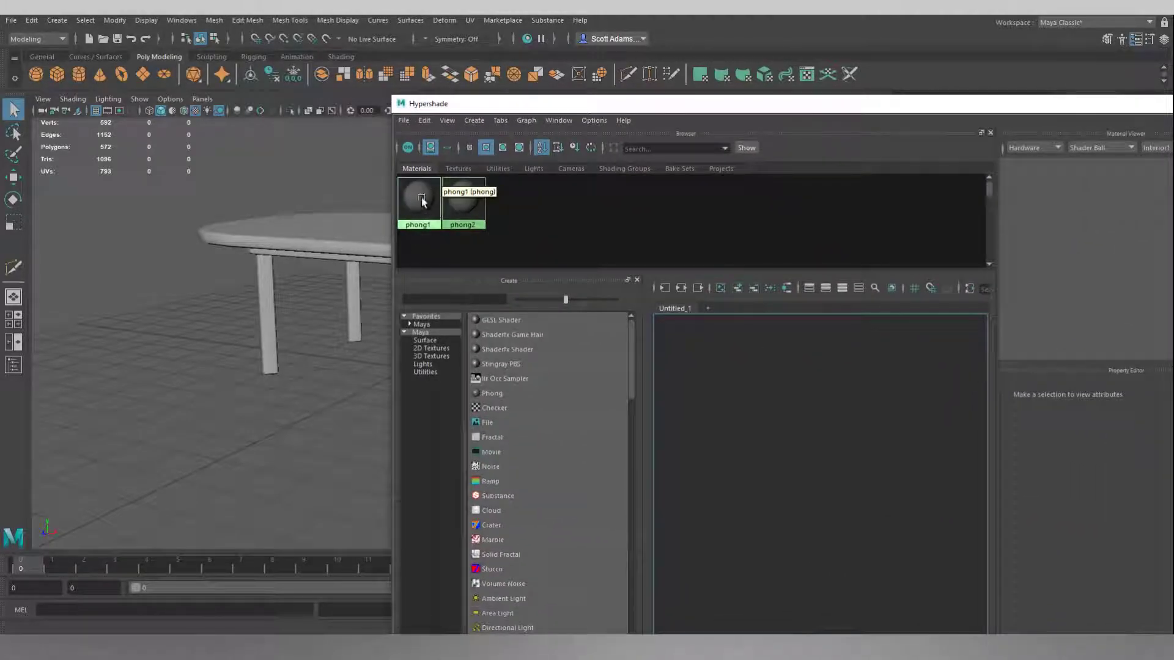
left_click_drag(691, 105, 628, 44)
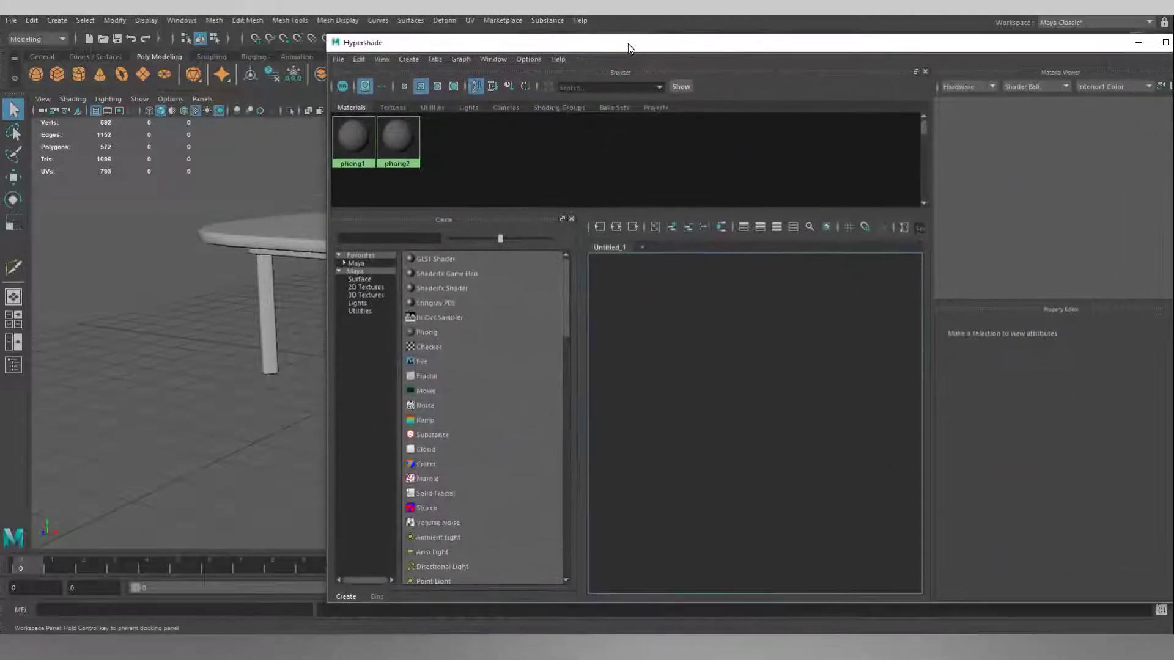
left_click(414, 348)
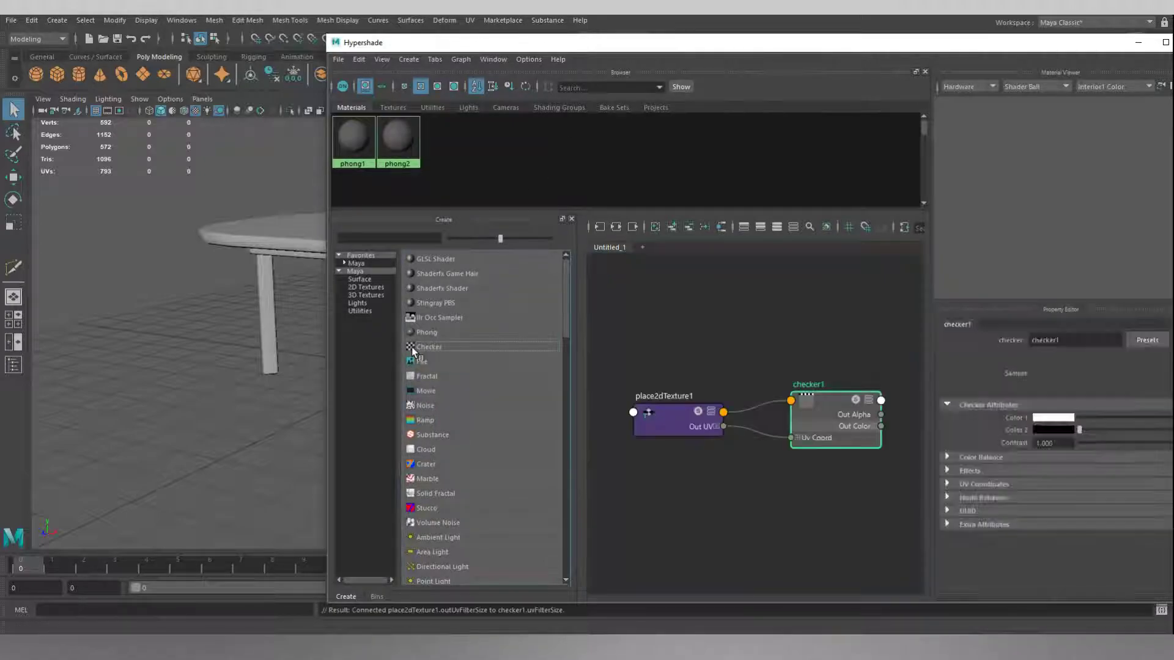
left_click_drag(792, 52, 702, 41)
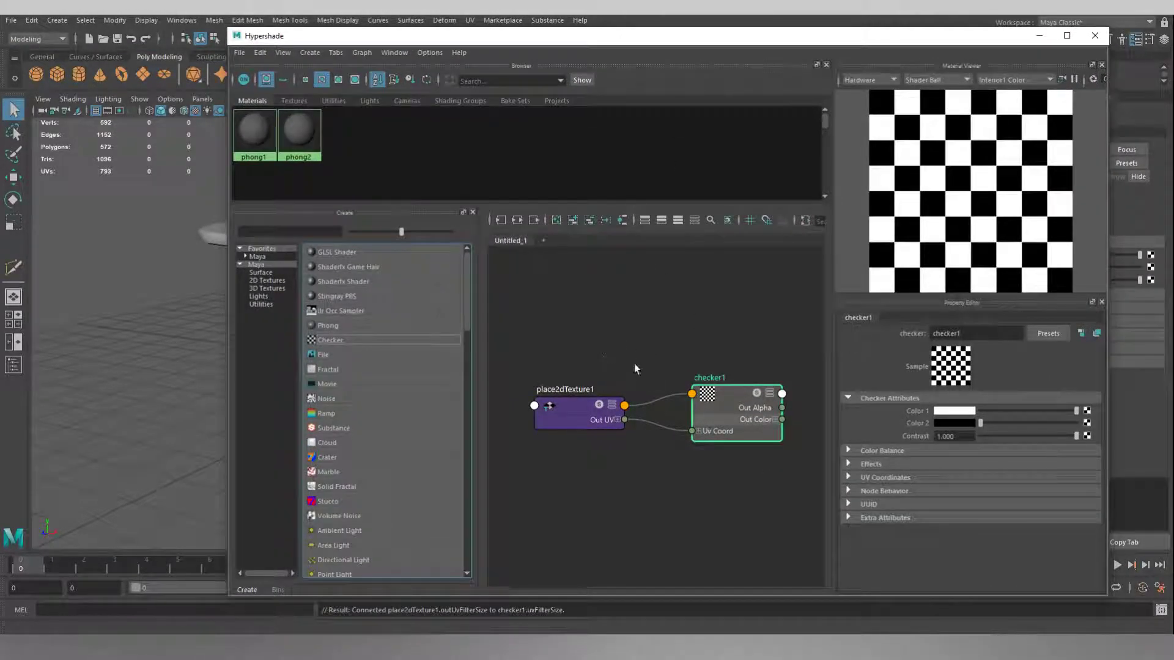
Change the checker texture's Color 1 to a strongly saturated orange
left_click(959, 416)
left_click(904, 447)
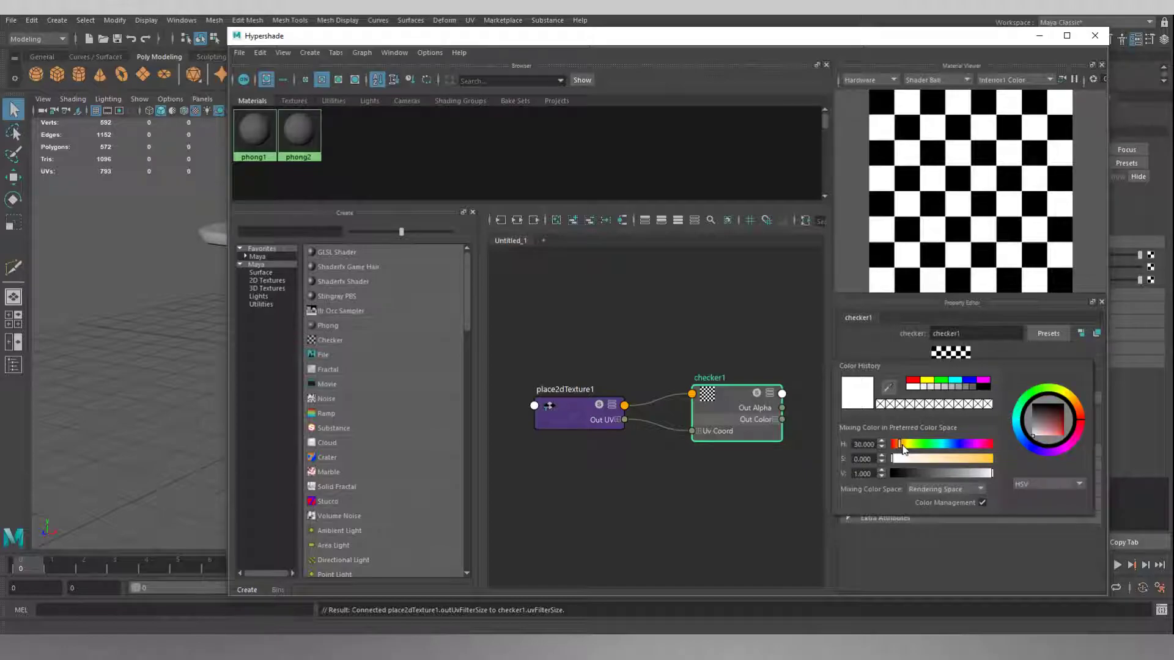
left_click(988, 459)
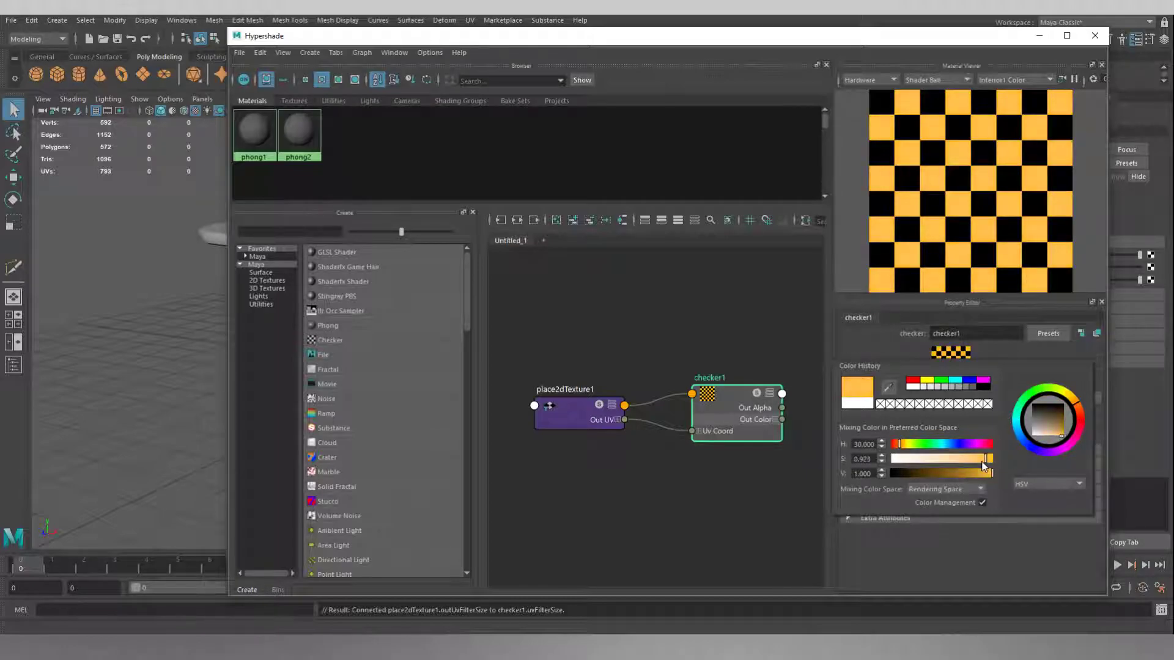
left_click_drag(899, 447, 897, 447)
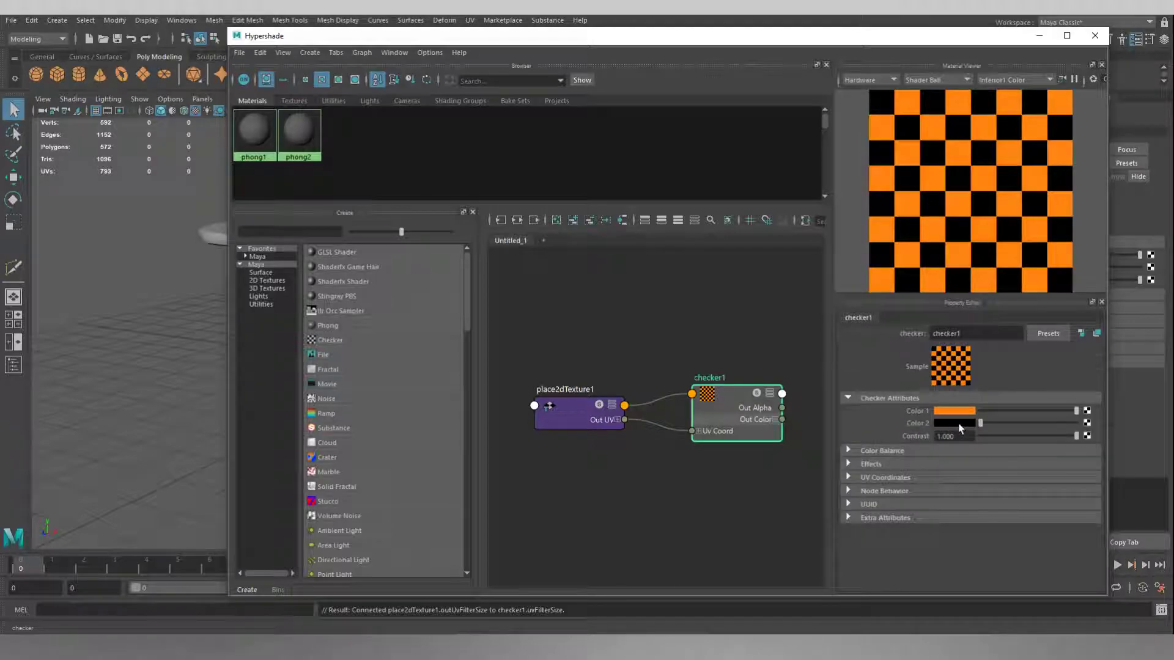
Change the checker texture's Color 2 to a dark navy blue
left_click(959, 424)
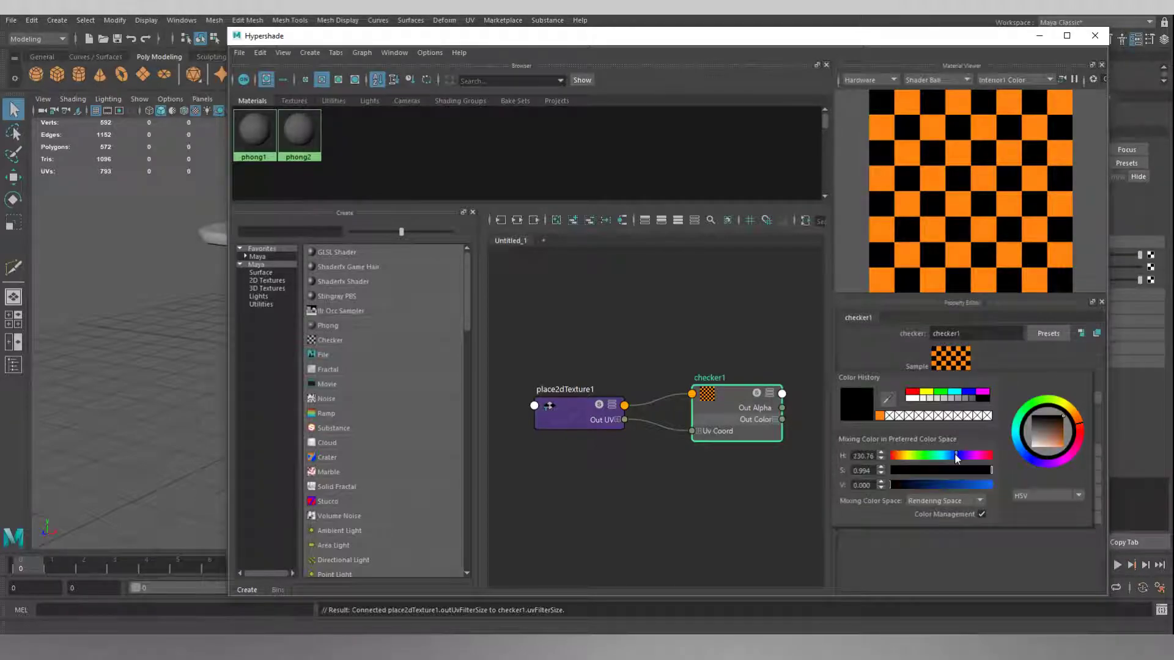
left_click_drag(952, 484, 931, 484)
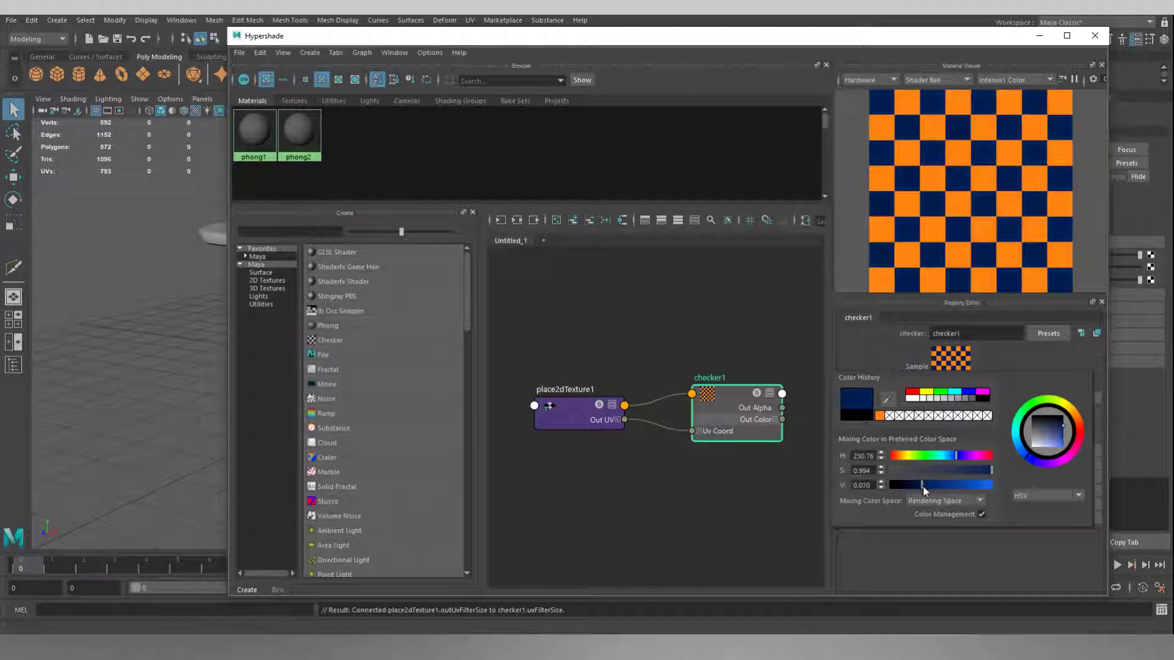
left_click(959, 455)
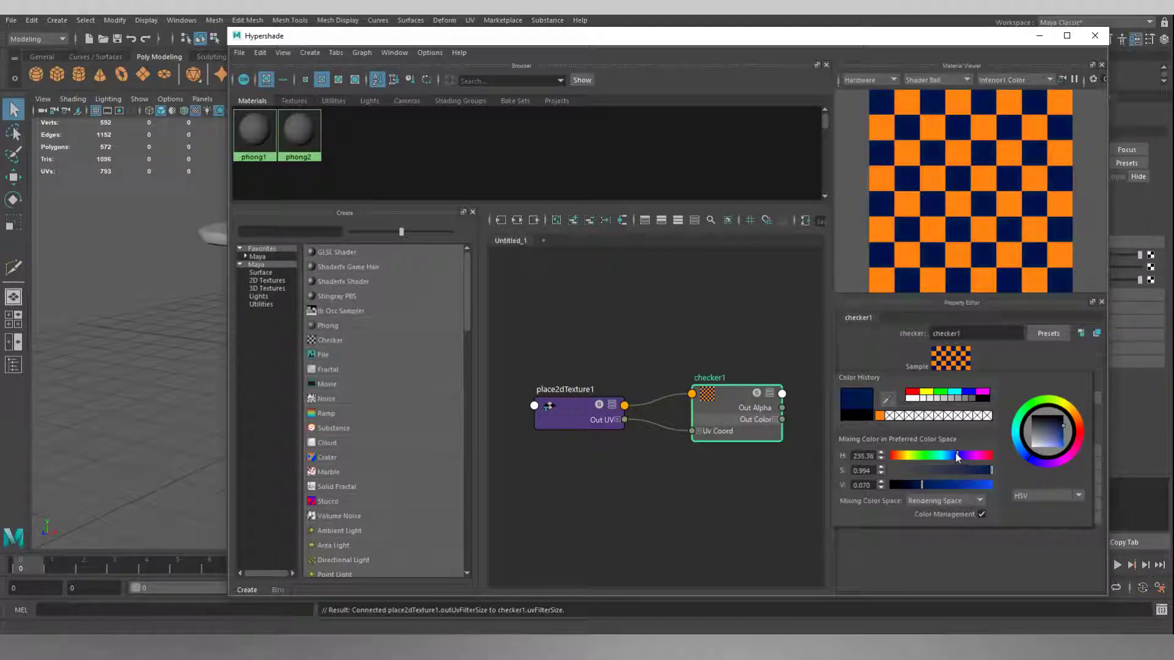
left_click_drag(959, 453, 953, 454)
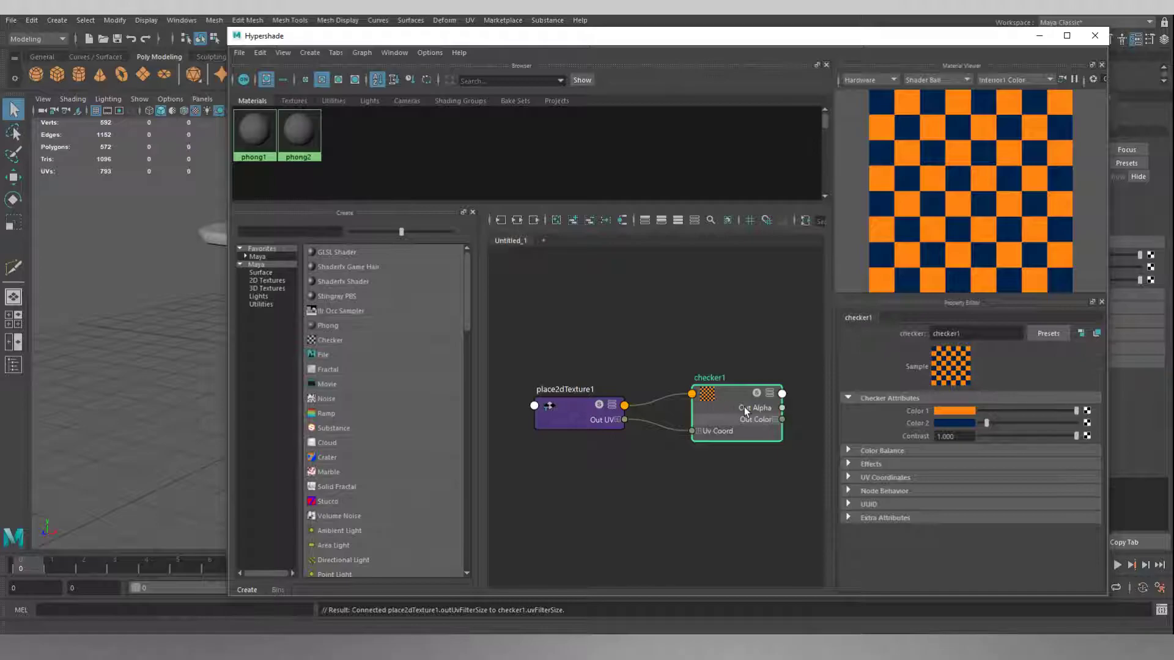
Generate a material from the checker texture, assign it to the table mesh pCube6 and close the Hypershade
right_click(722, 400)
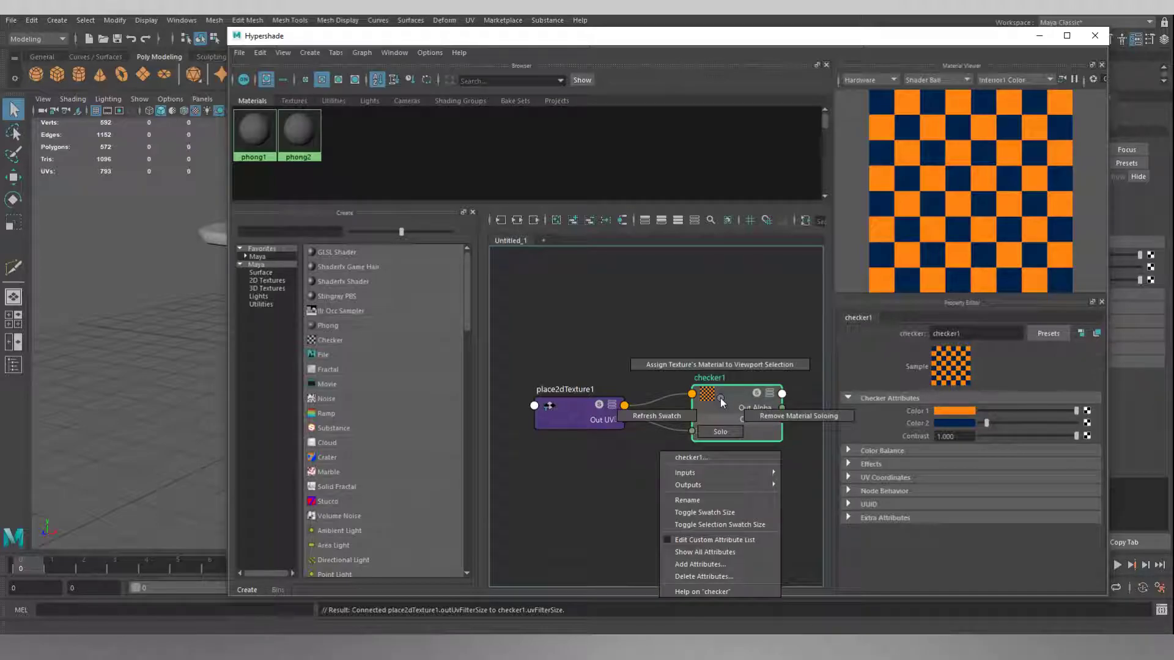
left_click(722, 367)
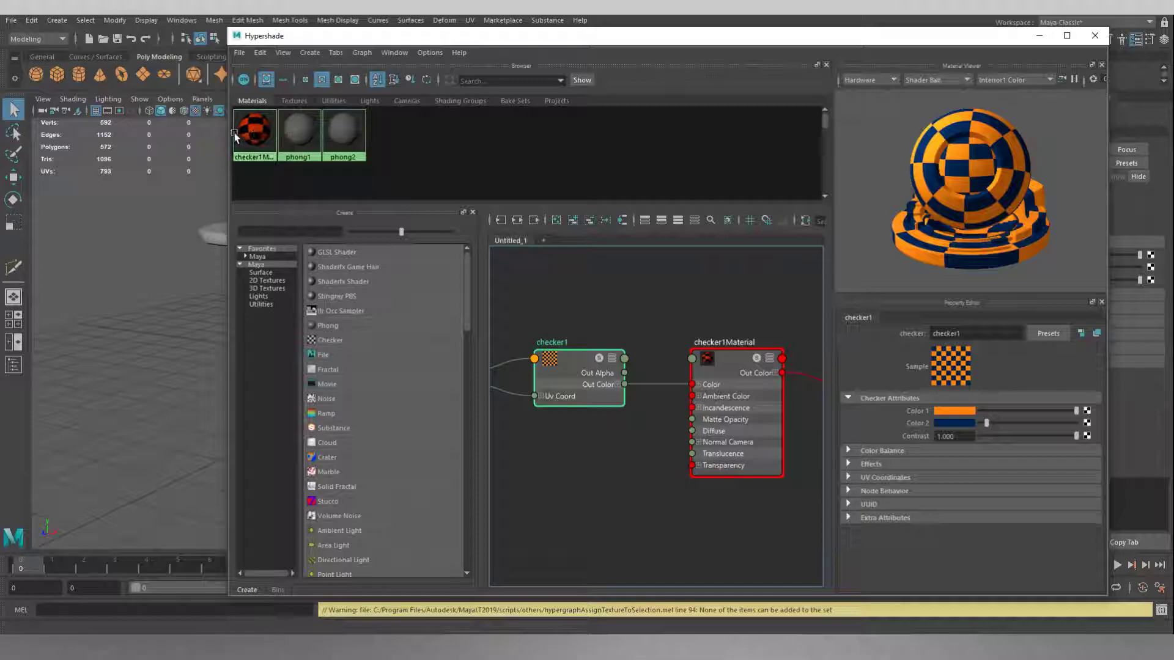
left_click(208, 231)
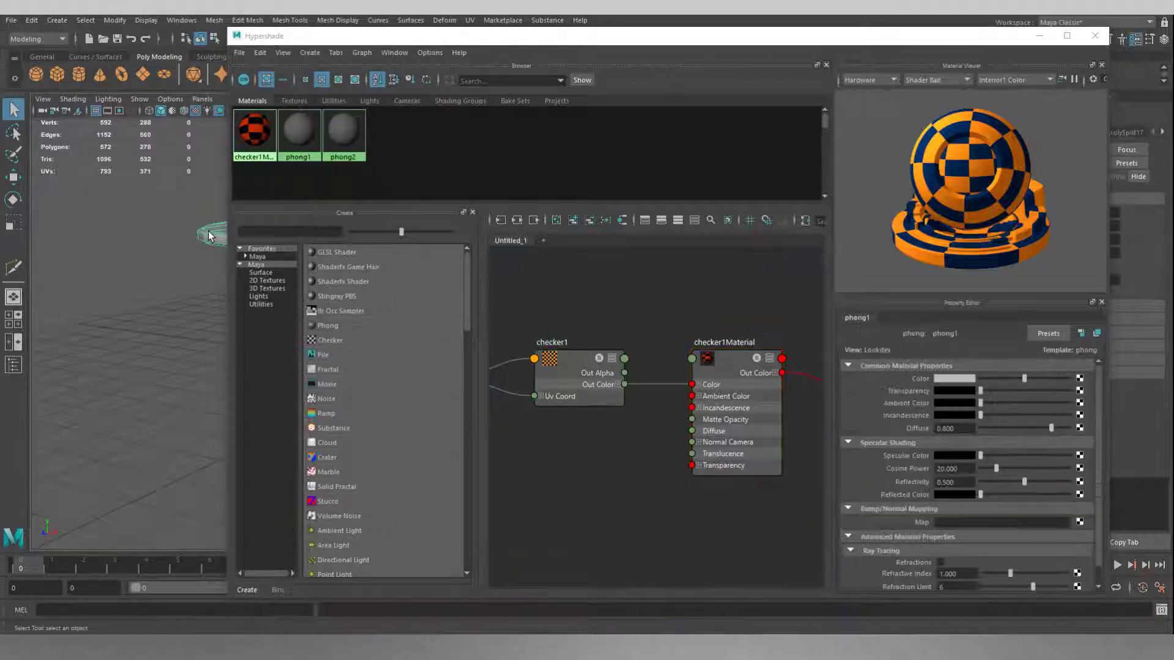
left_click_drag(522, 40, 658, 171)
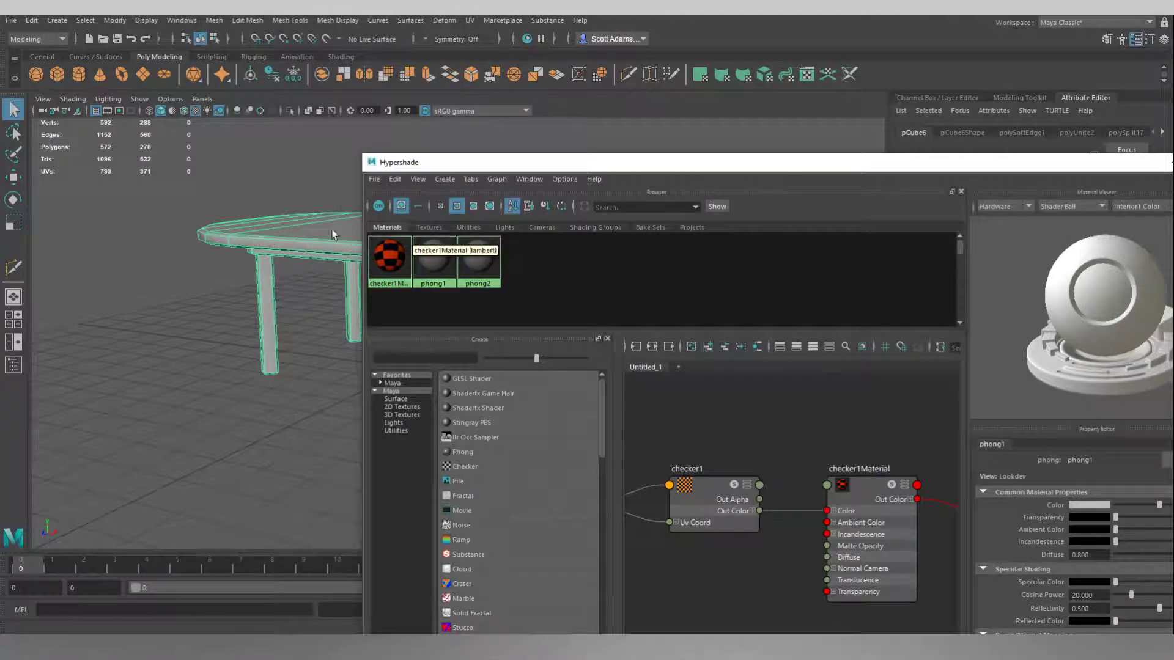
right_click(397, 261)
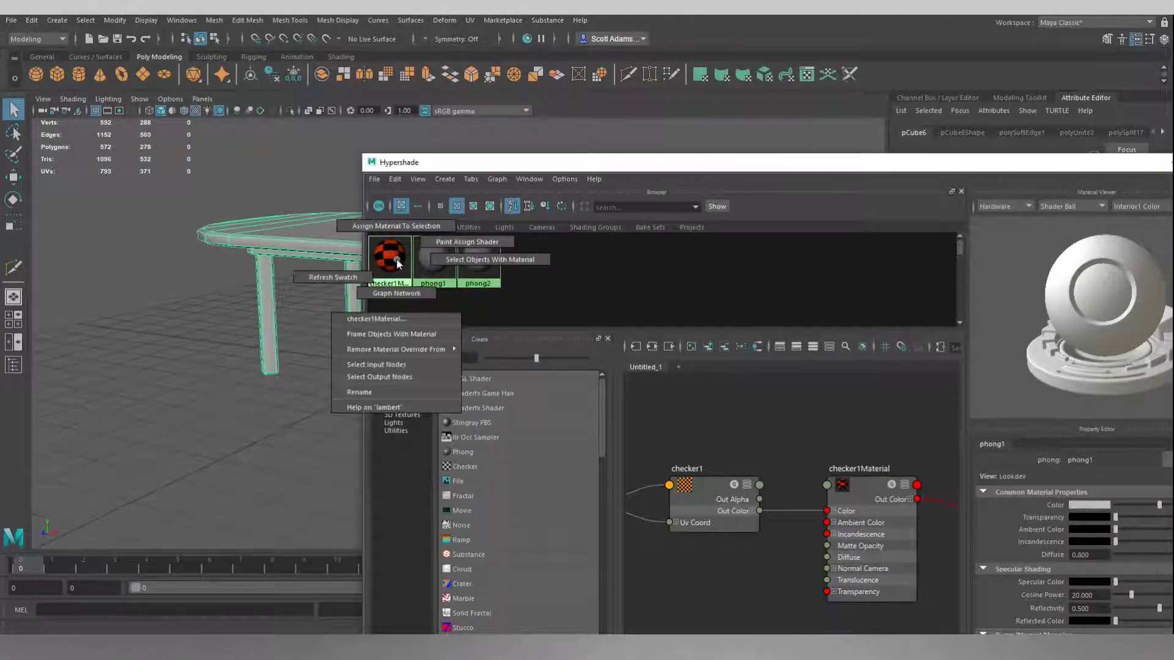
left_click(397, 227)
left_click_drag(988, 170, 765, 102)
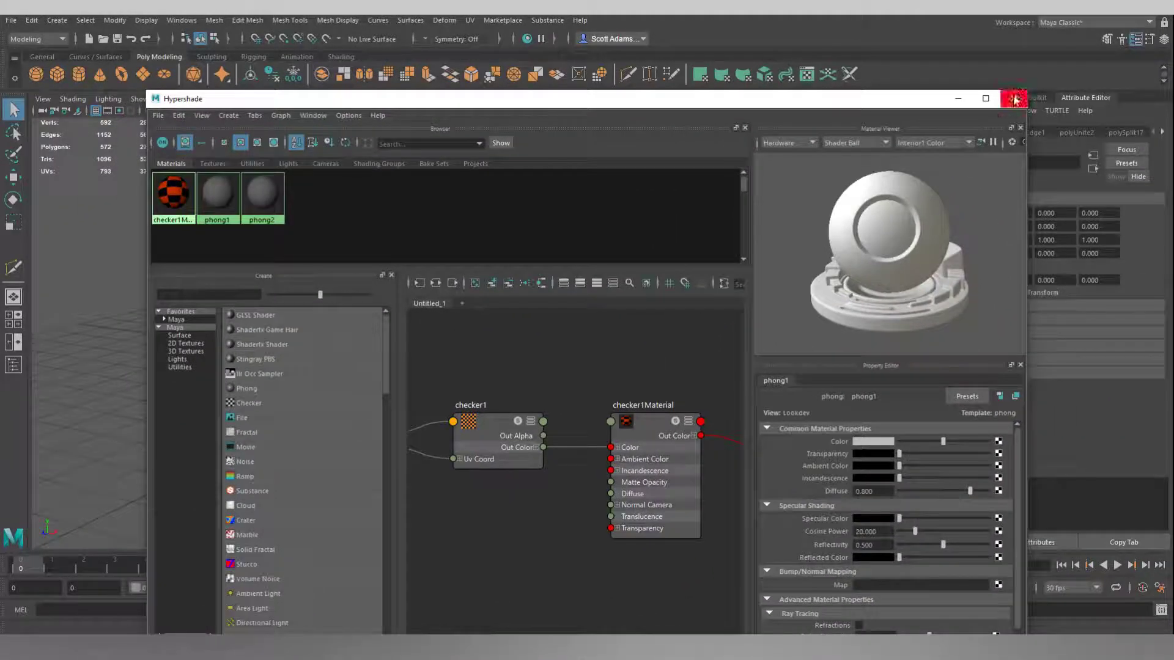
left_click(1015, 99)
Delete the spare grey table SM_Table_01 and inspect the checkered table that remains
left_click_drag(610, 207, 430, 250, "alt")
scroll(431, 250, "down", 5)
middle_click_drag(431, 256, 502, 272, "alt")
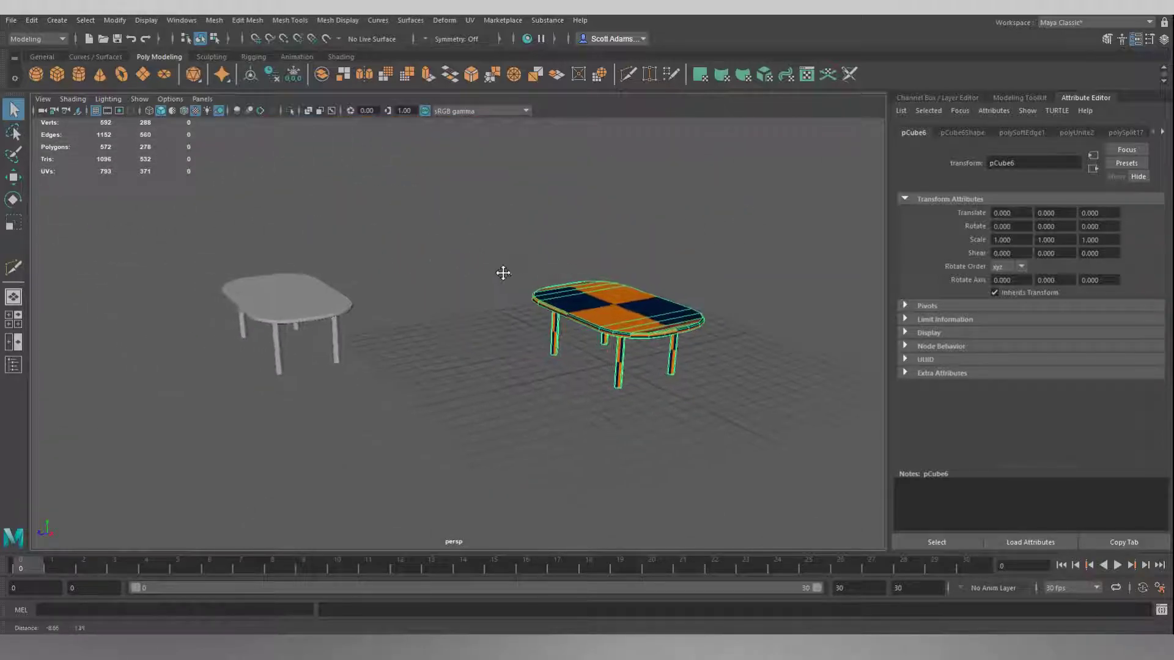
left_click(302, 289)
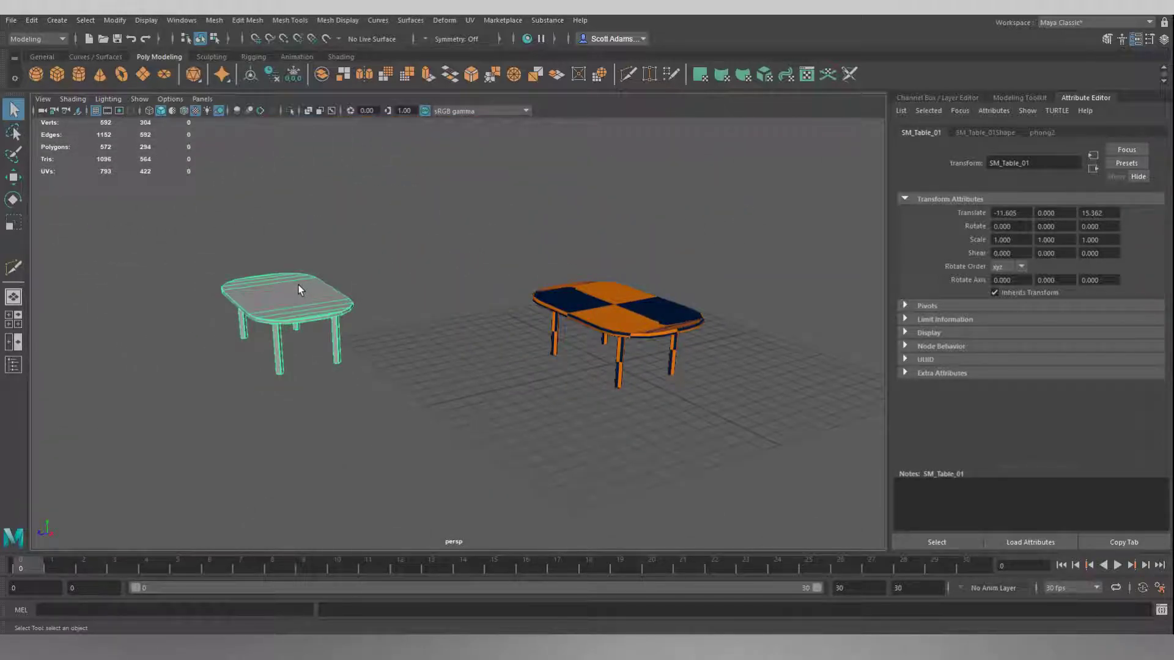
key("Delete")
left_click_drag(582, 346, 489, 384, "alt")
middle_click_drag(528, 402, 502, 278, "alt")
scroll(501, 278, "up", 5)
left_click_drag(517, 259, 551, 333, "alt")
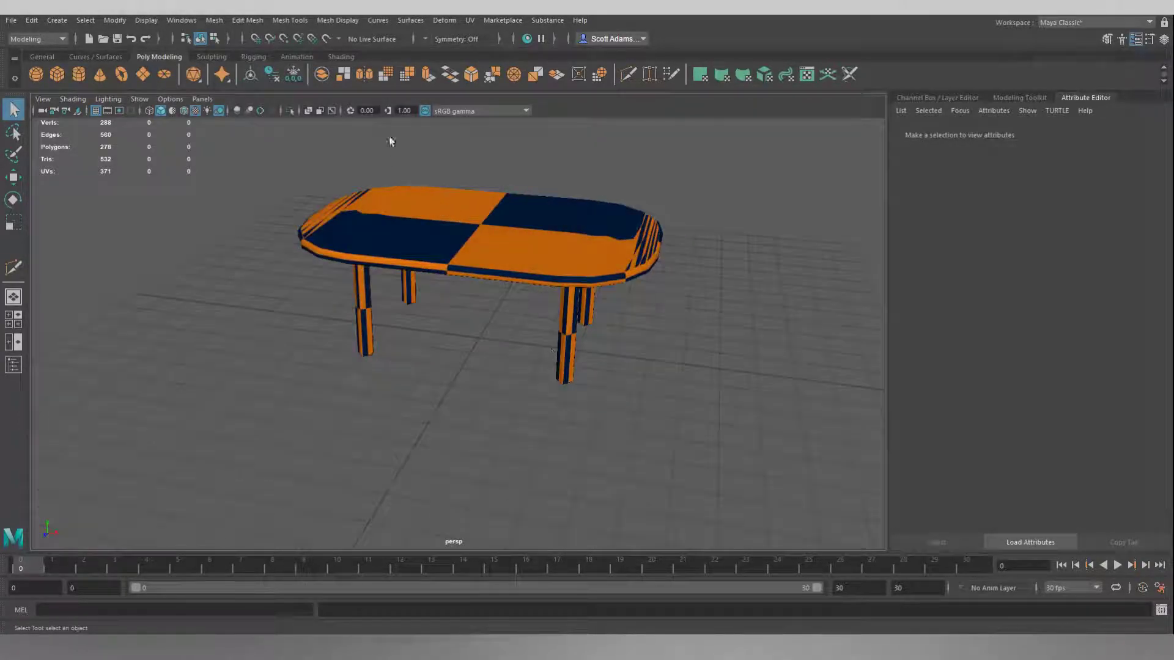
Switch to the UV Editing workspace and select the checkered table so its UVs load in the UV Editor
left_click(187, 23)
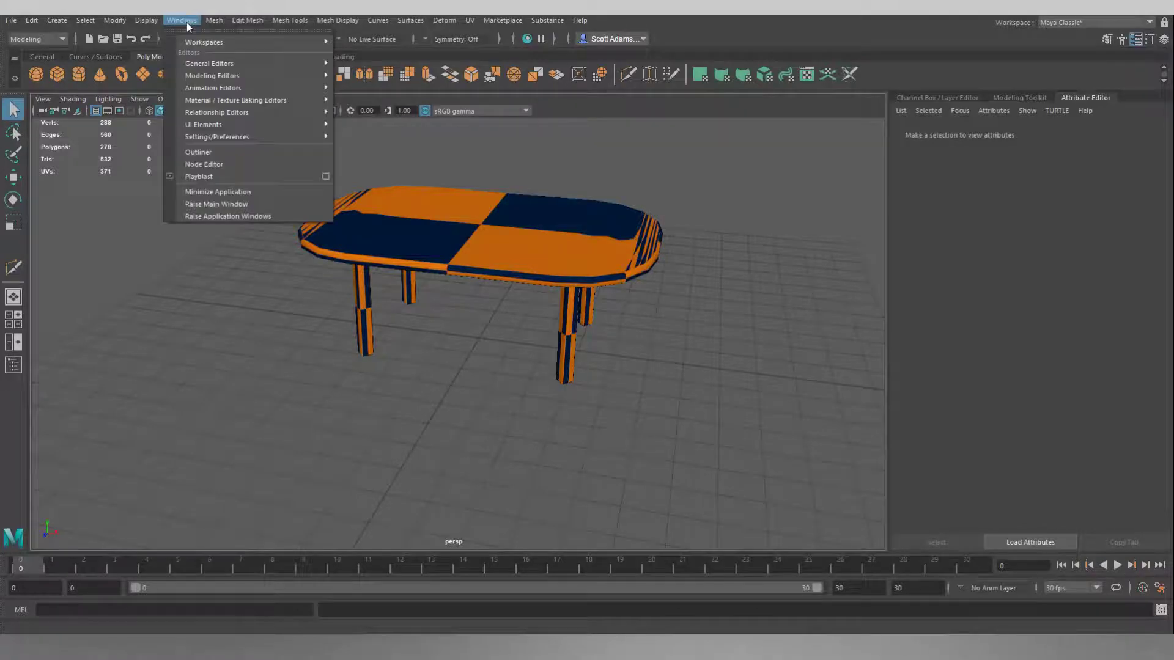
mouse_move(281, 42)
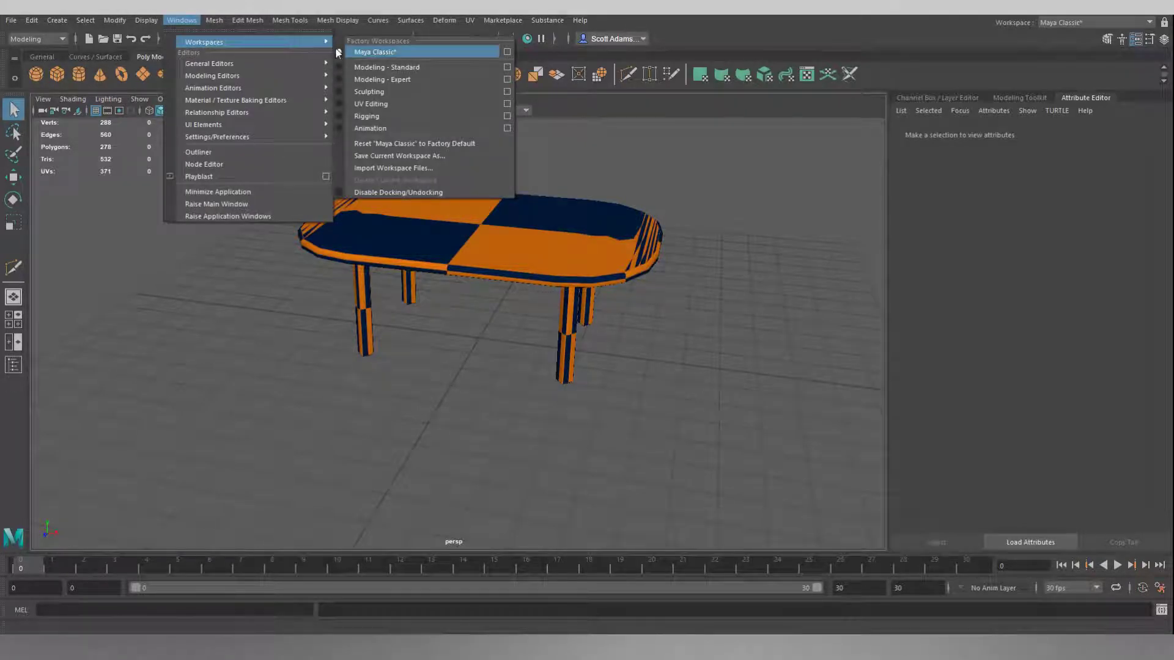
left_click(397, 104)
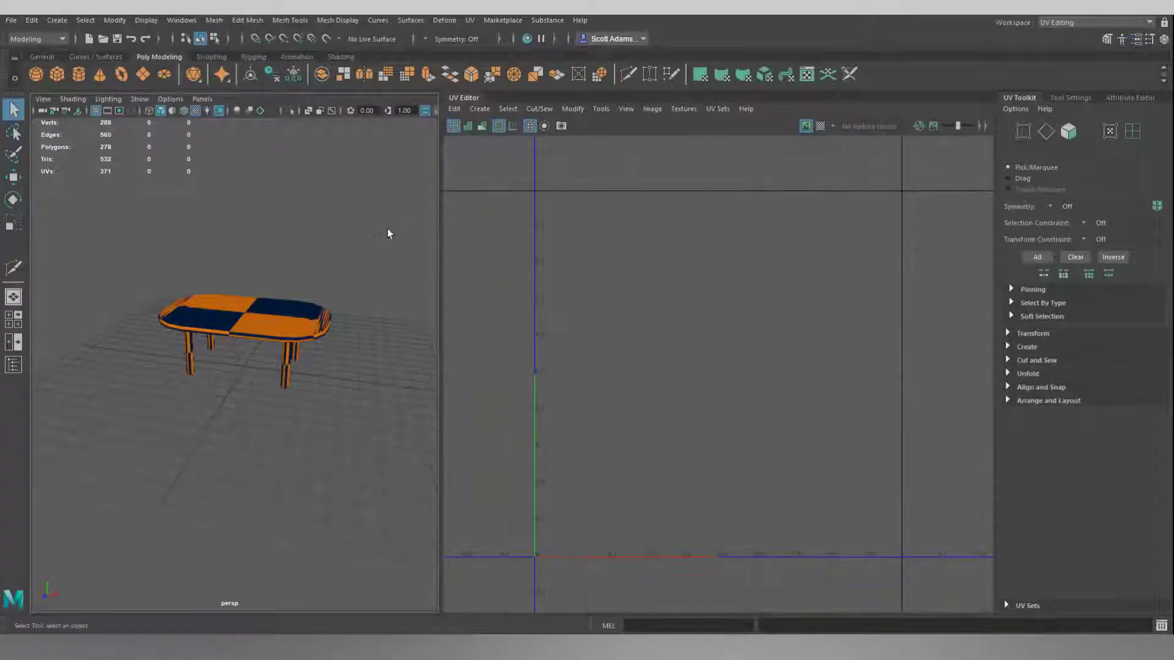
left_click_drag(353, 270, 361, 266, "alt")
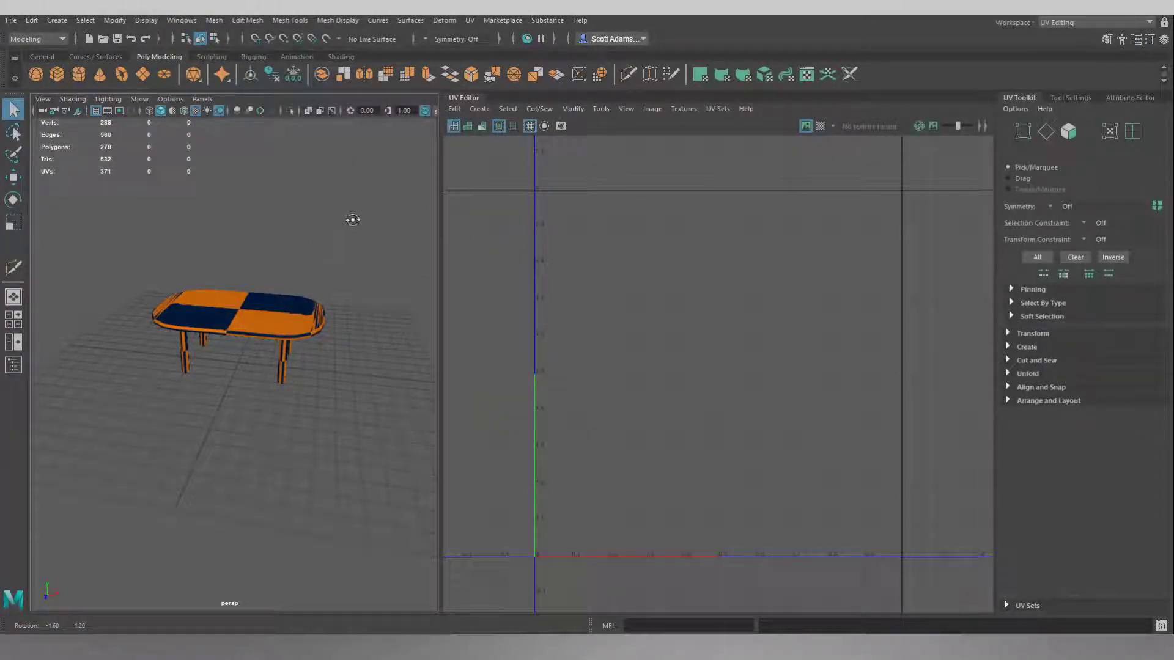
left_click_drag(277, 270, 278, 210, "alt")
right_click_drag(278, 210, 292, 240, "alt")
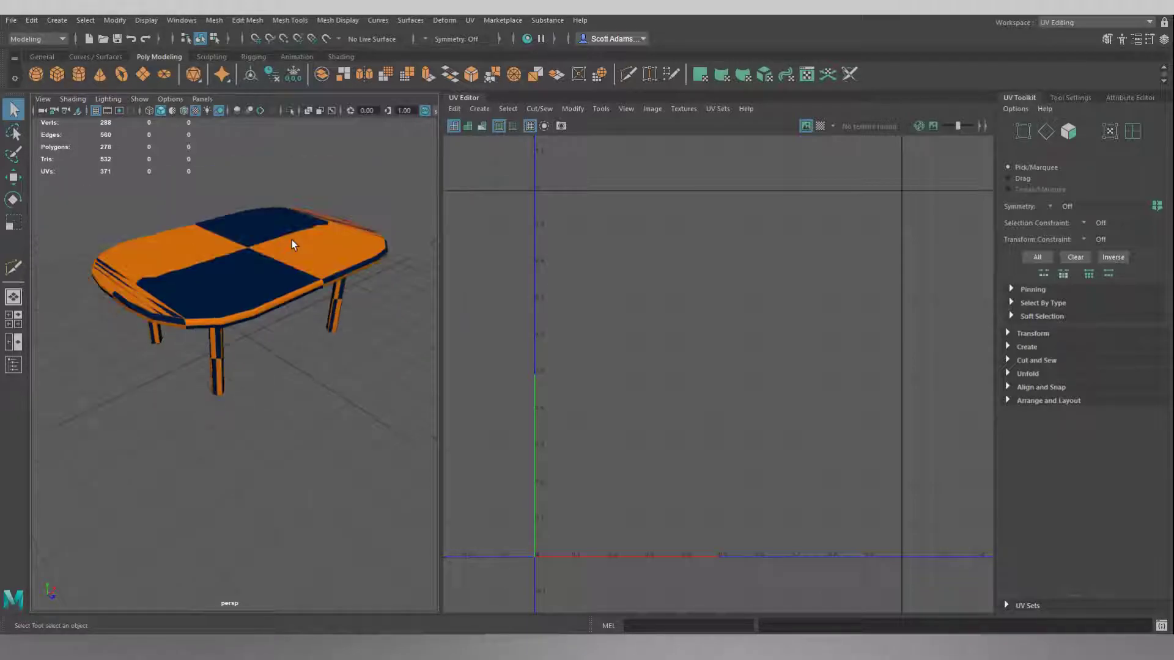
left_click(292, 240)
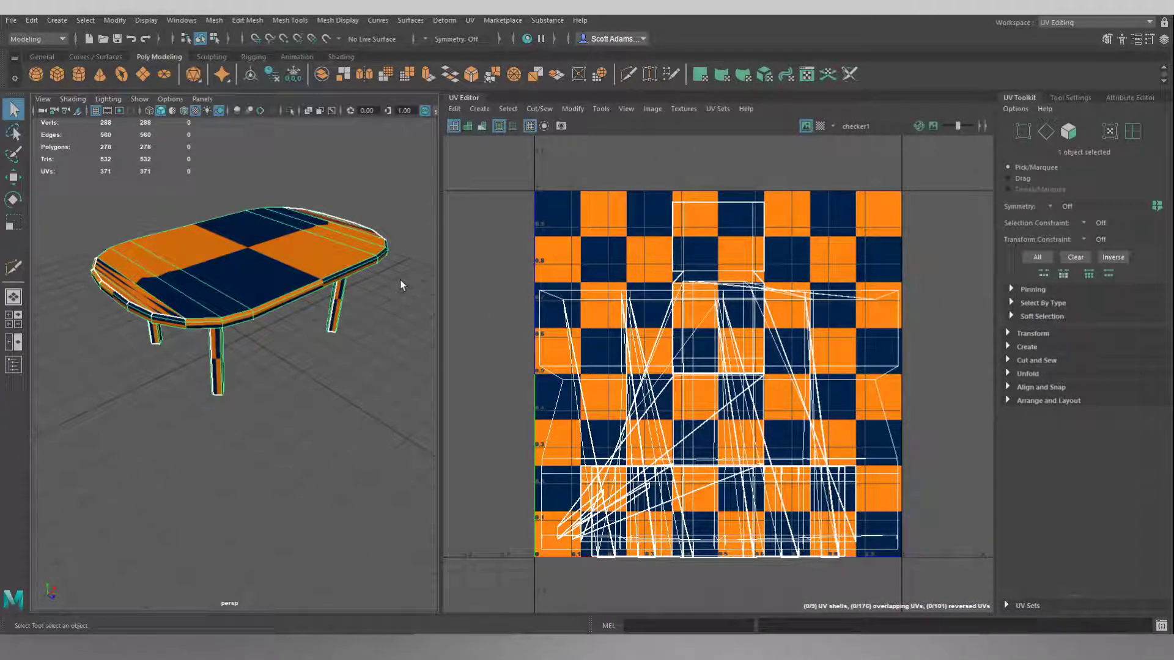
Select all faces of the tabletop's upper surface together with the narrow bevel face loop around its rim
left_click_drag(387, 250, 382, 294, "alt")
left_click_drag(266, 340, 236, 301, "alt")
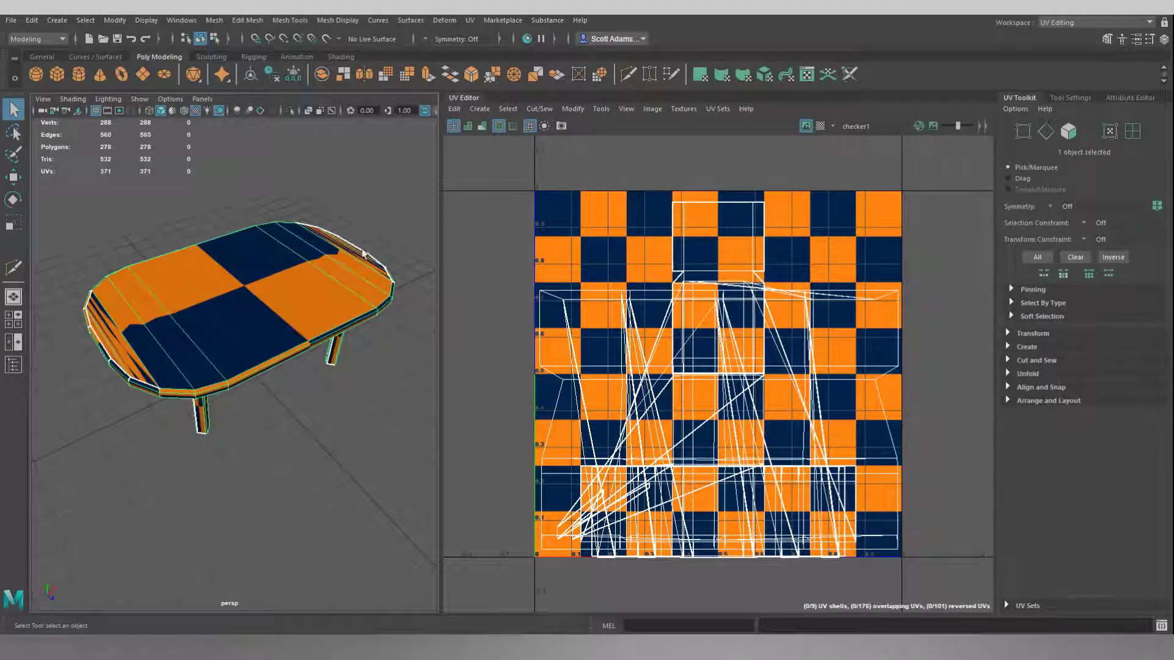
right_click(267, 165)
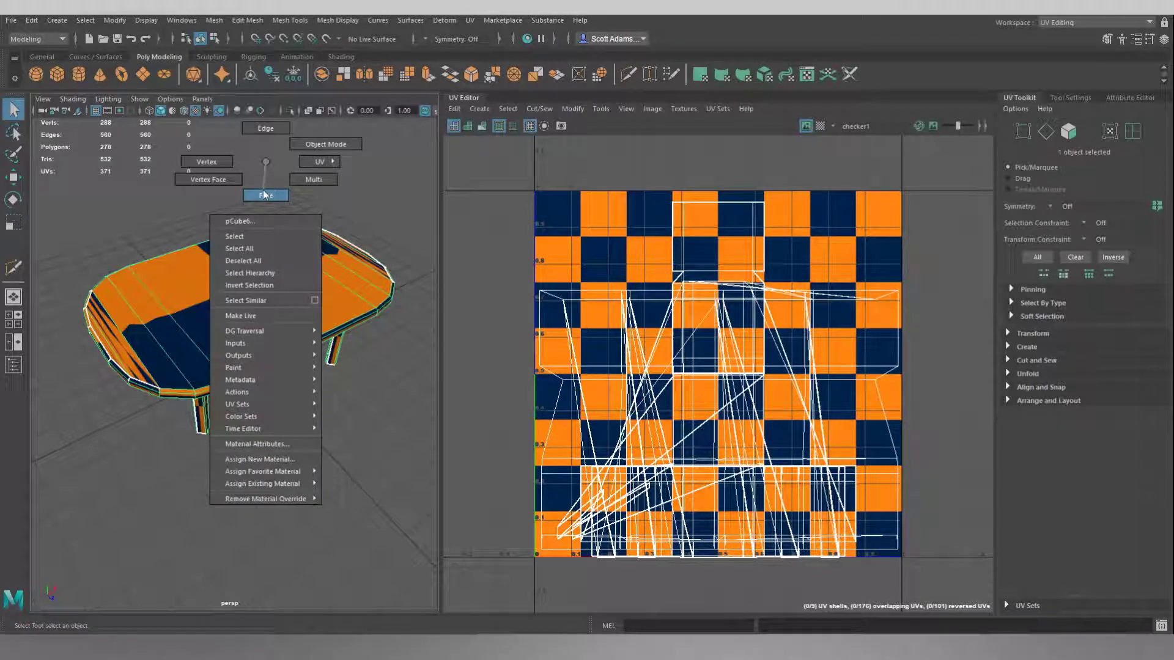
right_click_drag(265, 194, 265, 194)
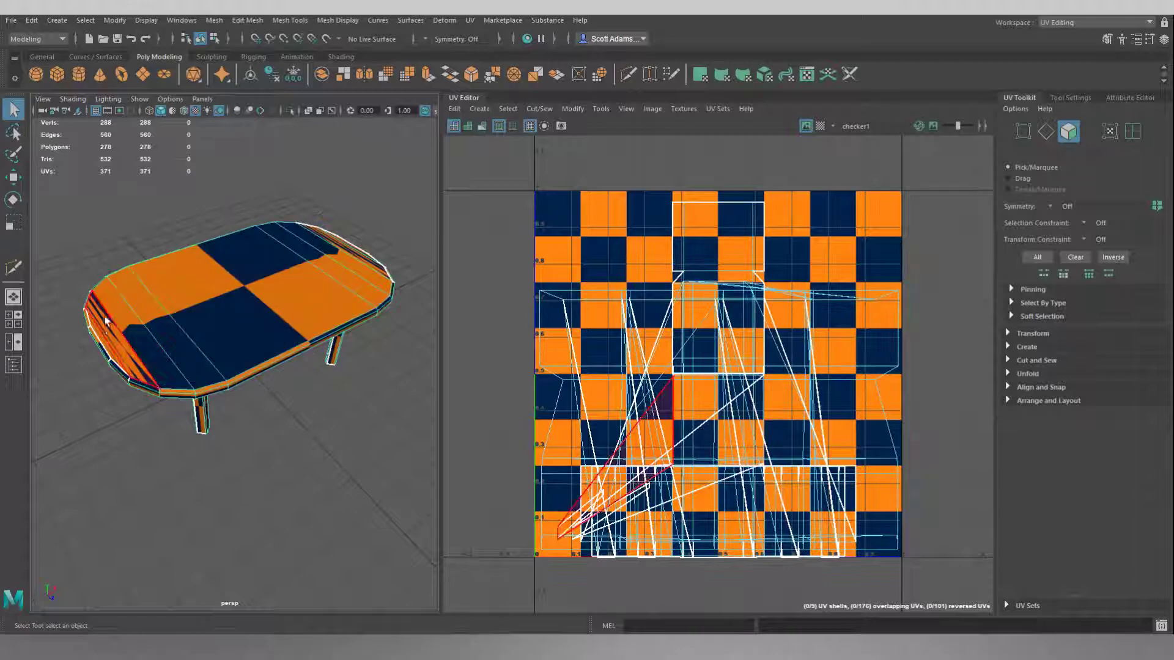
left_click(101, 339)
left_click(115, 329, "shift")
left_click(127, 322, "shift")
left_click(144, 313, "shift")
left_click(214, 279, "shift")
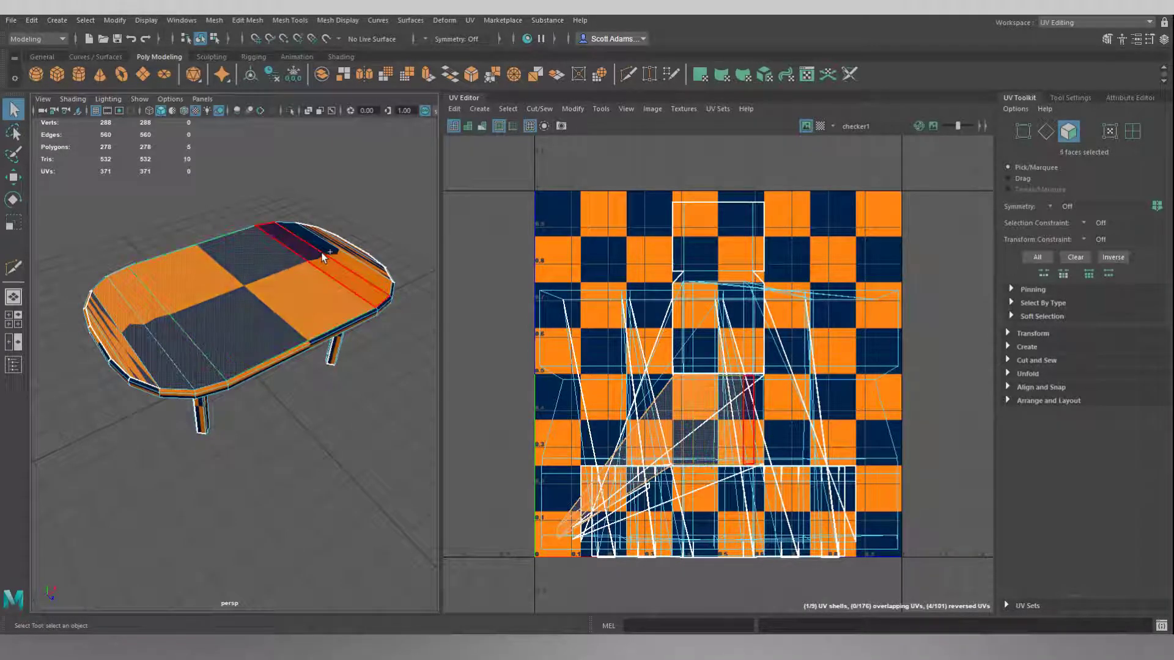
left_click(321, 254, "shift")
left_click(337, 253, "shift")
left_click(344, 247, "shift")
left_click(350, 245, "shift")
left_click(211, 388, "shift")
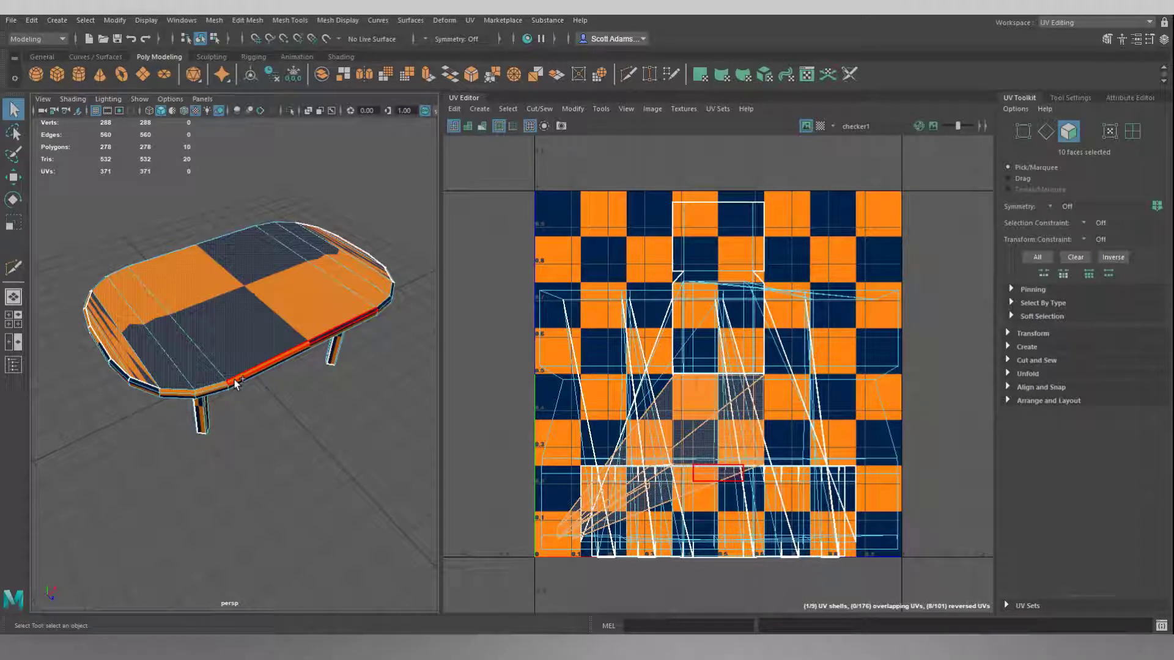
double_click(236, 381, "shift")
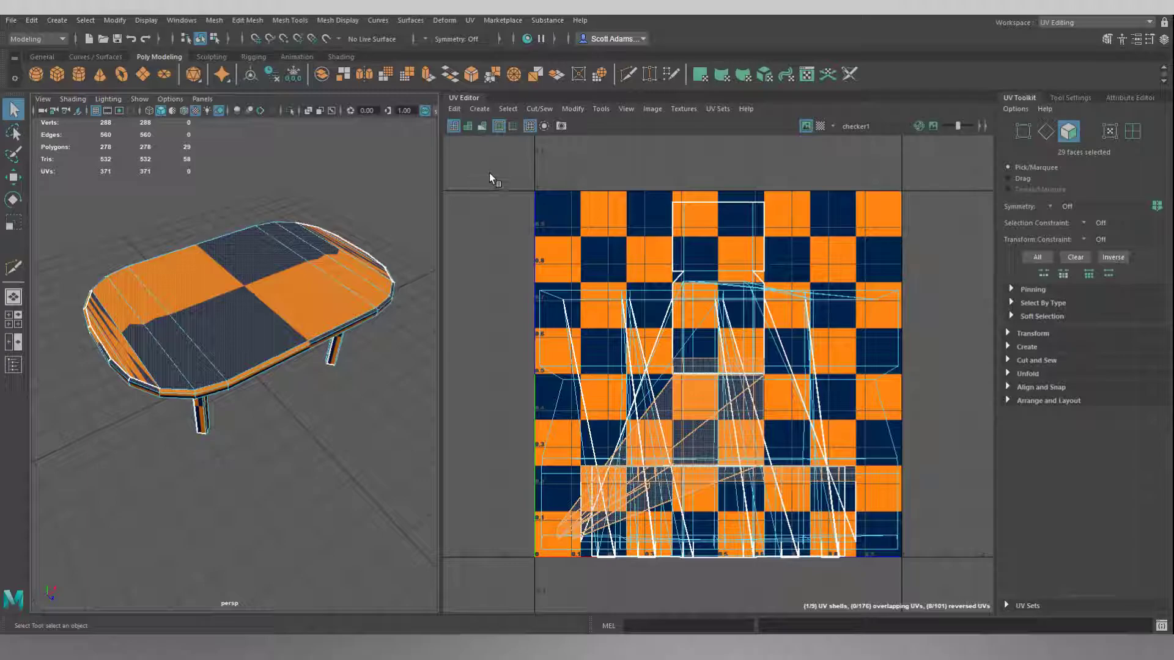
Try a planar UV projection from the X axis on the selected tabletop faces
left_click(483, 114)
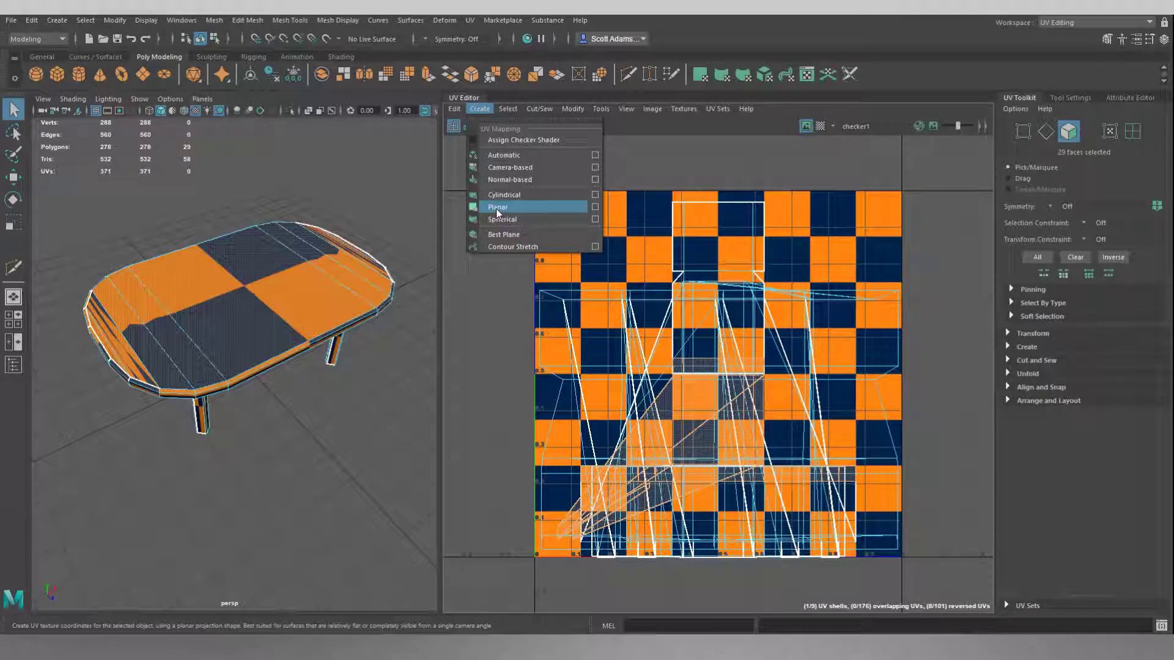
left_click(497, 208)
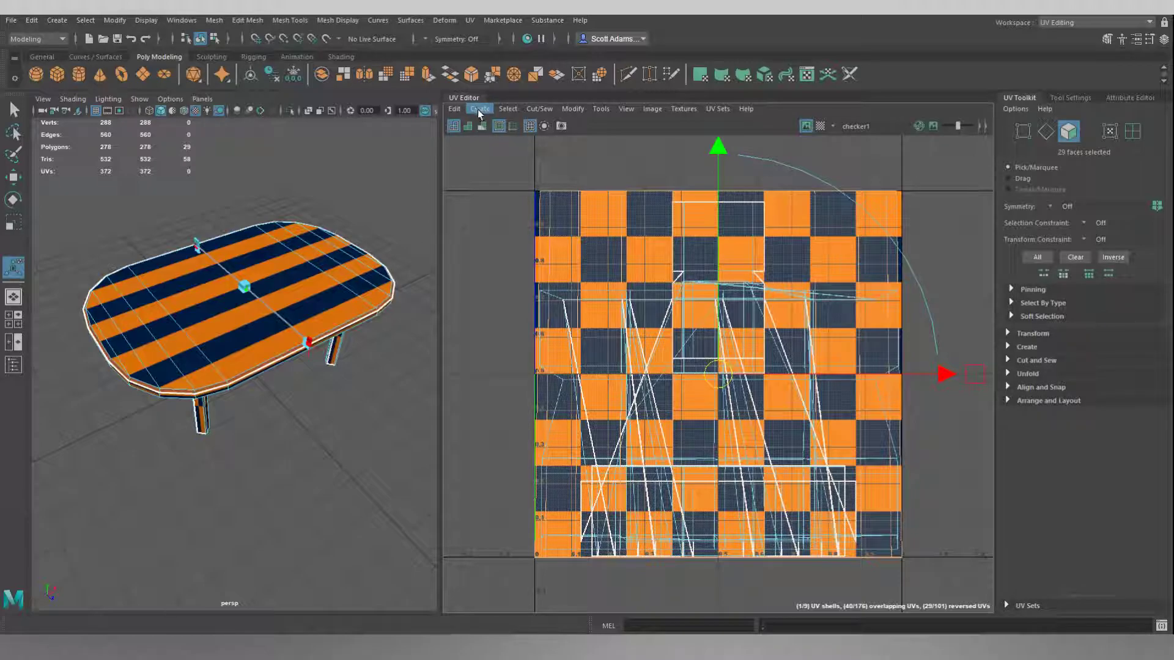
key("ctrl+z")
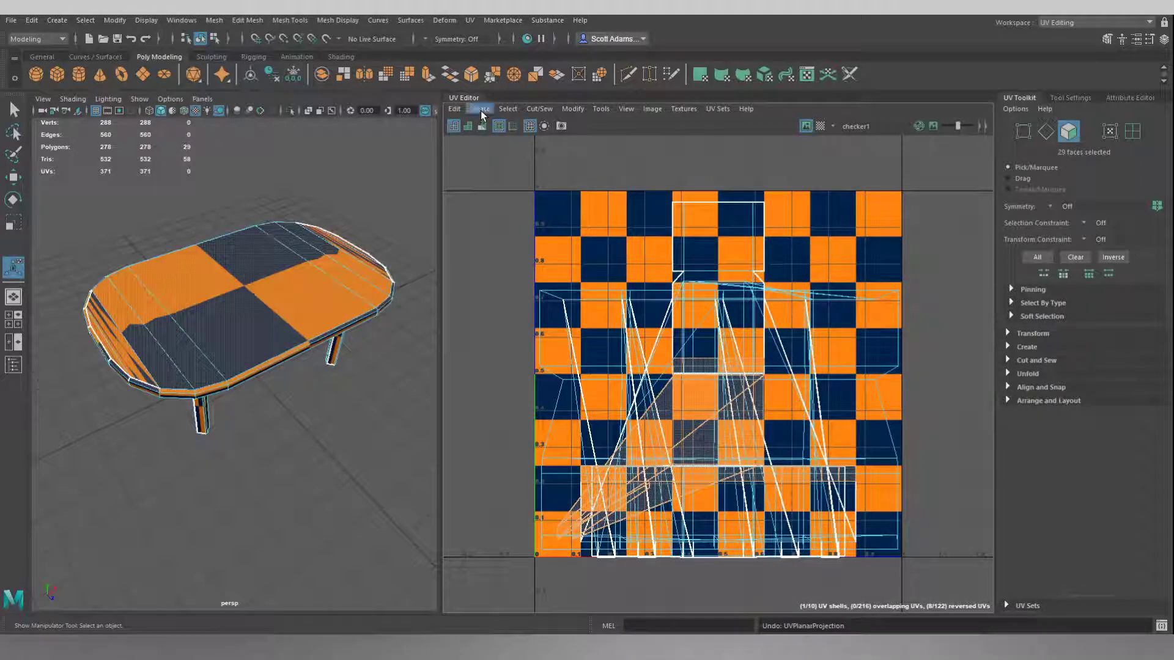
Apply a planar UV projection from the Y axis to the selected tabletop faces, fitted to the bounding box
left_click(480, 109)
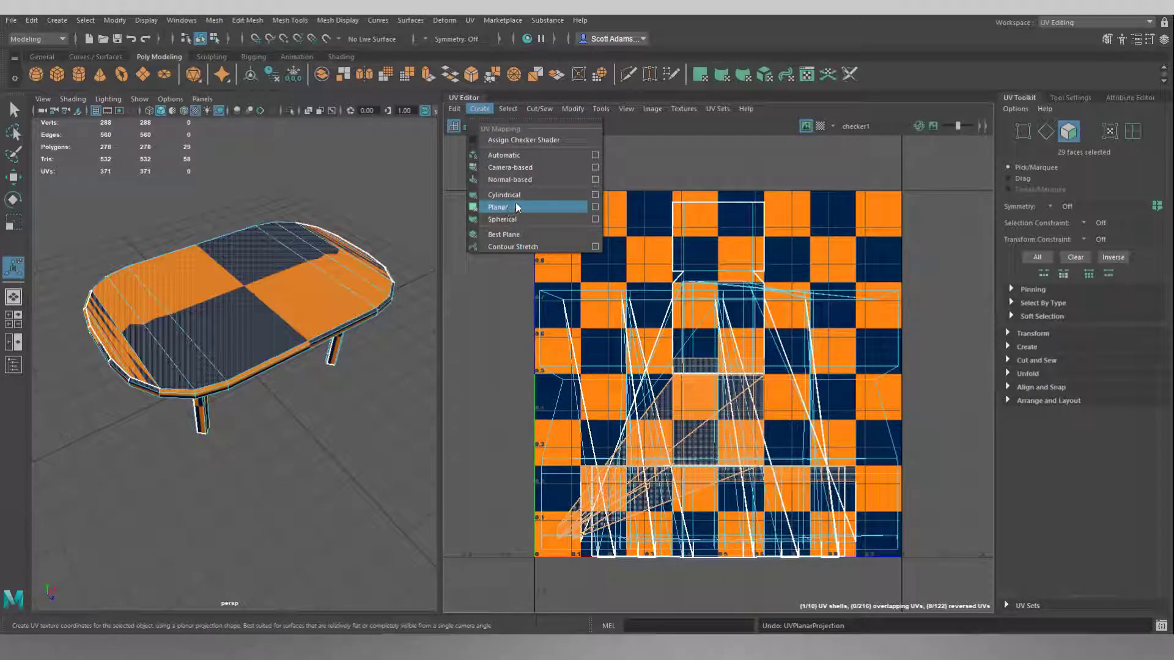
left_click(594, 208)
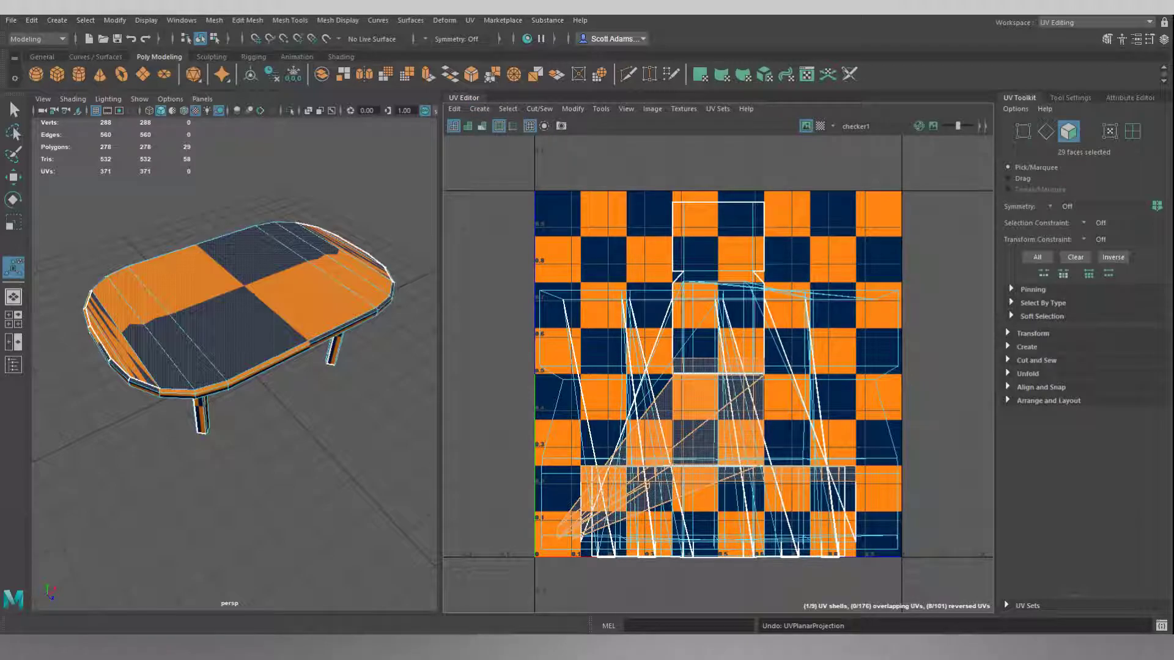
left_click_drag(967, 382, 624, 185)
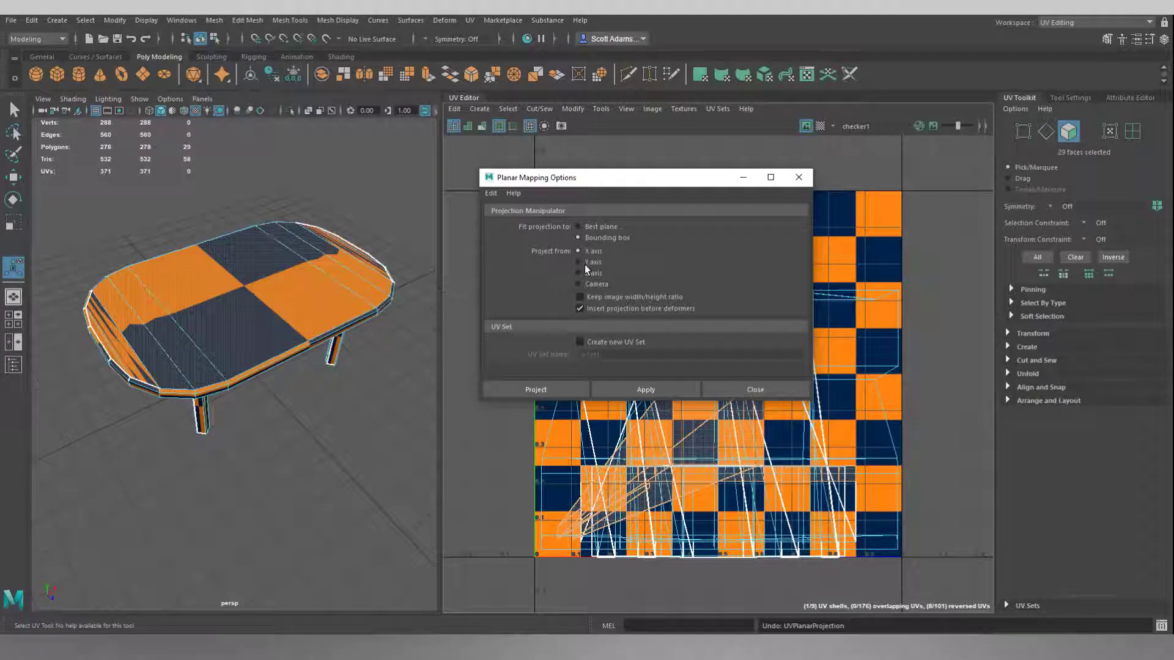
left_click(549, 391)
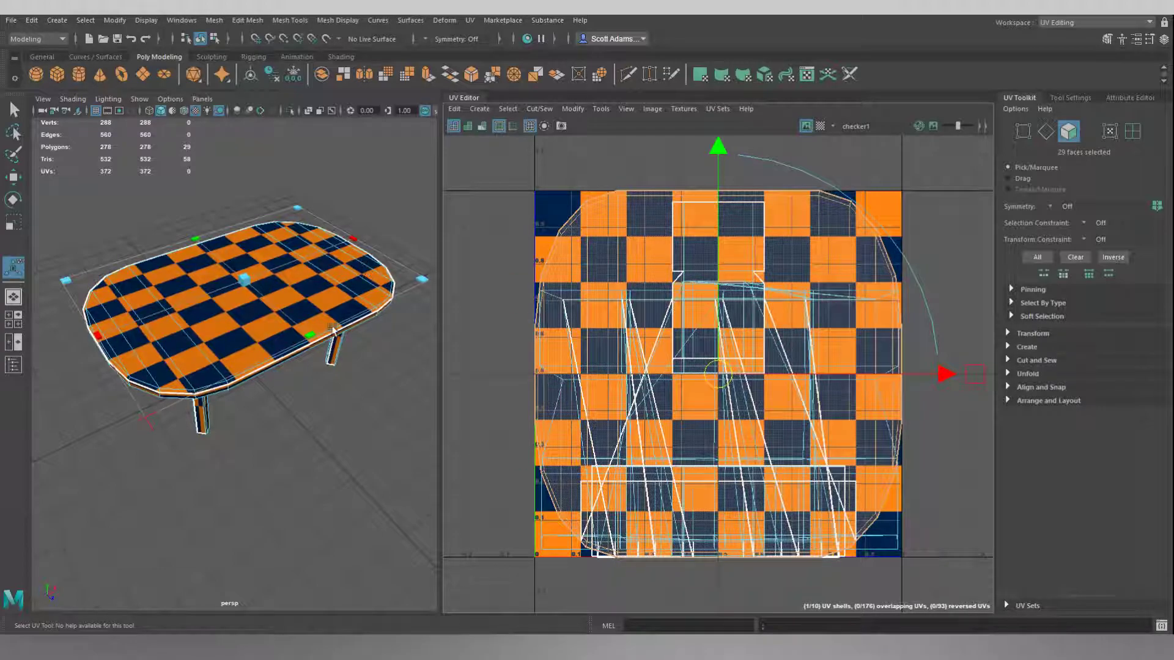
Stretch the tabletop's UV shell horizontally until the checks on the surface look square, and inspect the pattern
left_click_drag(315, 380, 517, 373, "alt")
middle_click_drag(251, 329, 345, 317, "alt")
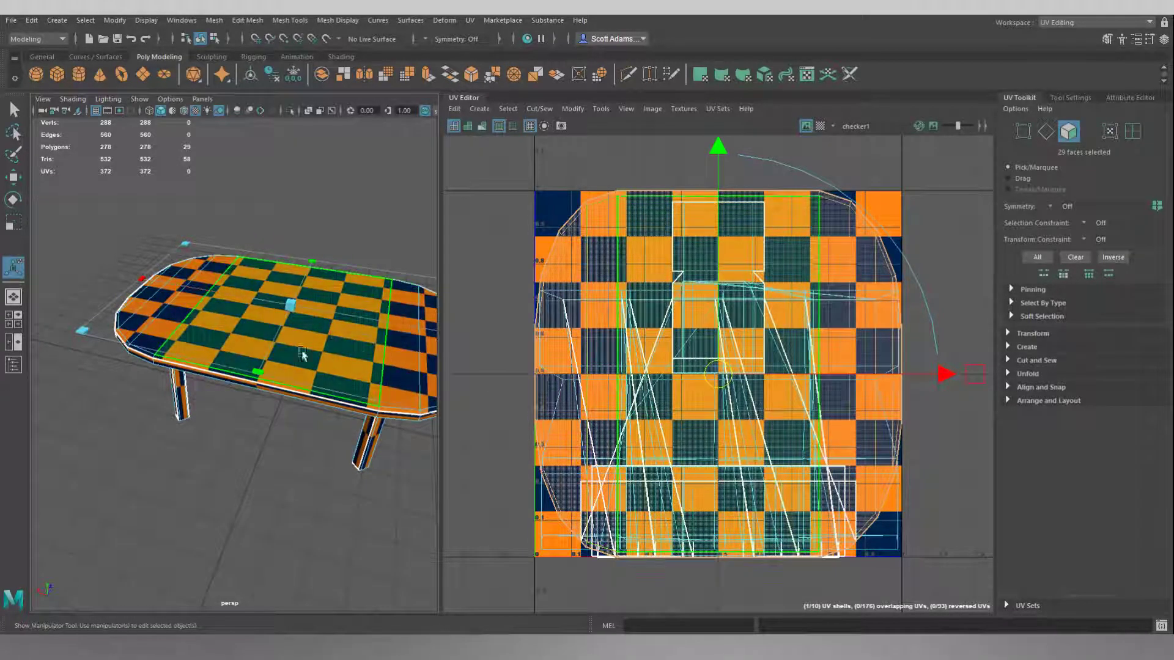
left_click_drag(307, 305, 397, 301, "alt")
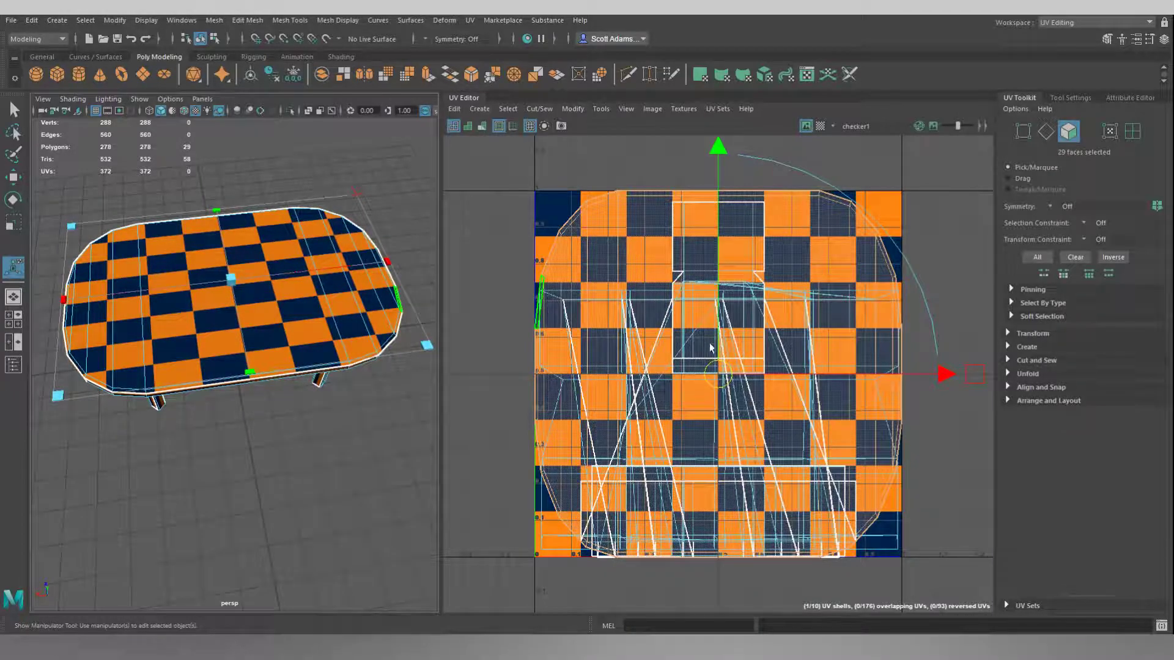
scroll(704, 341, "down", 2)
key("r")
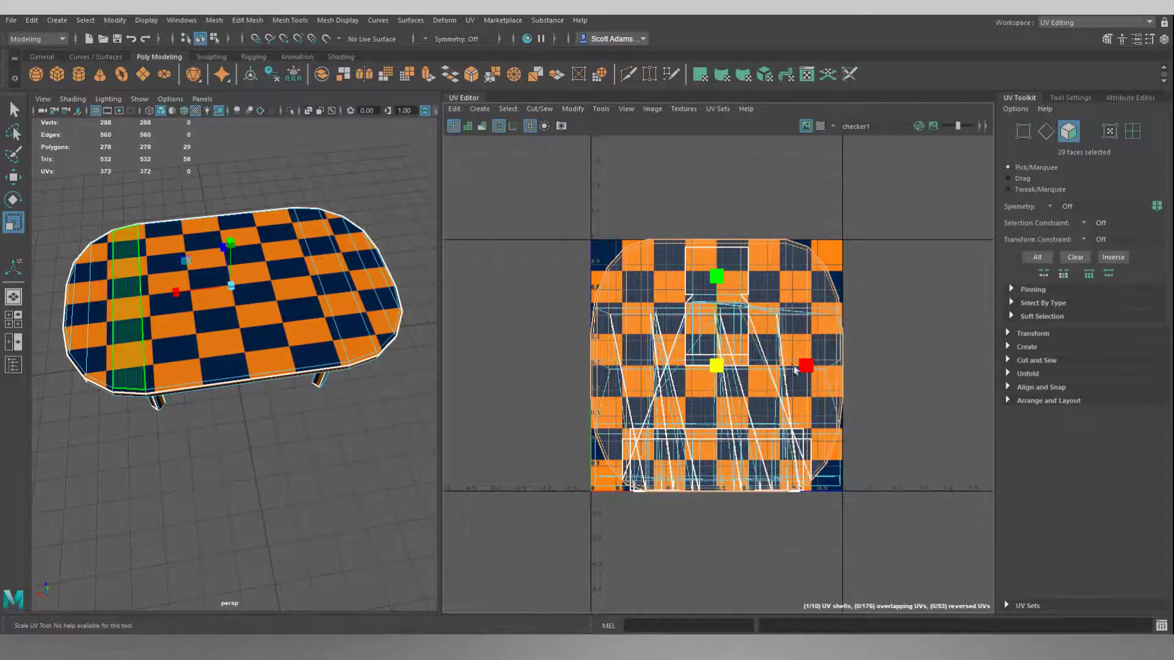
left_click_drag(805, 365, 850, 365)
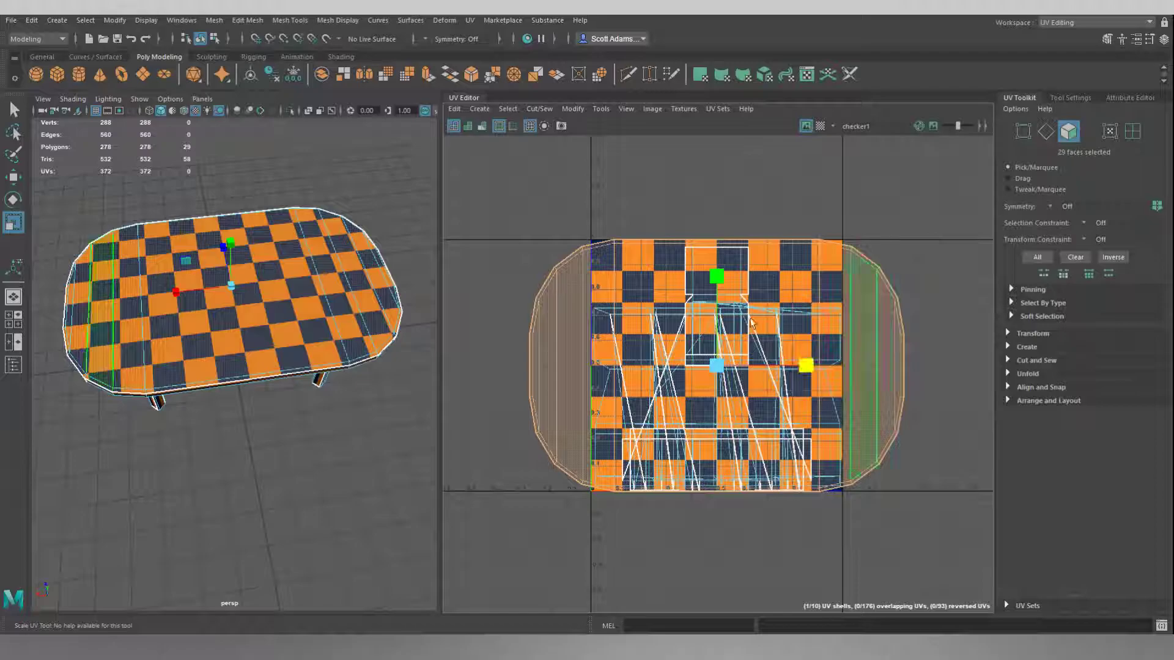
left_click_drag(275, 336, 363, 330, "alt")
scroll(733, 367, "down", 3)
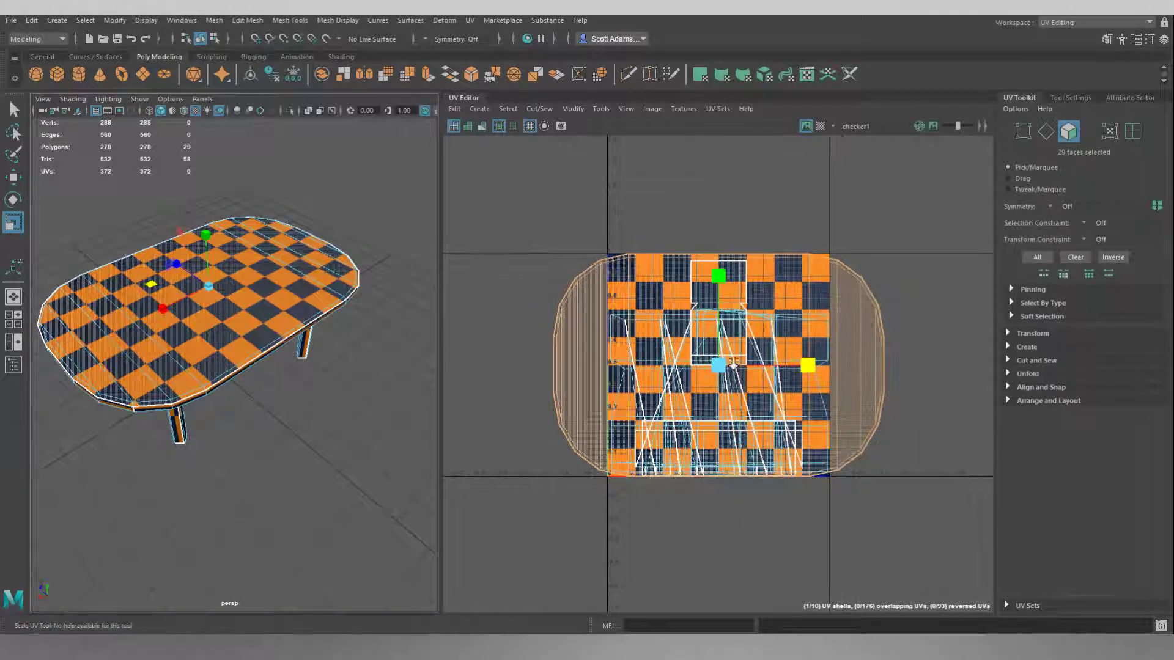
mouse_move(273, 386)
left_mouse_down("alt")
mouse_move(289, 329)
mouse_move(297, 384)
left_mouse_up("alt")
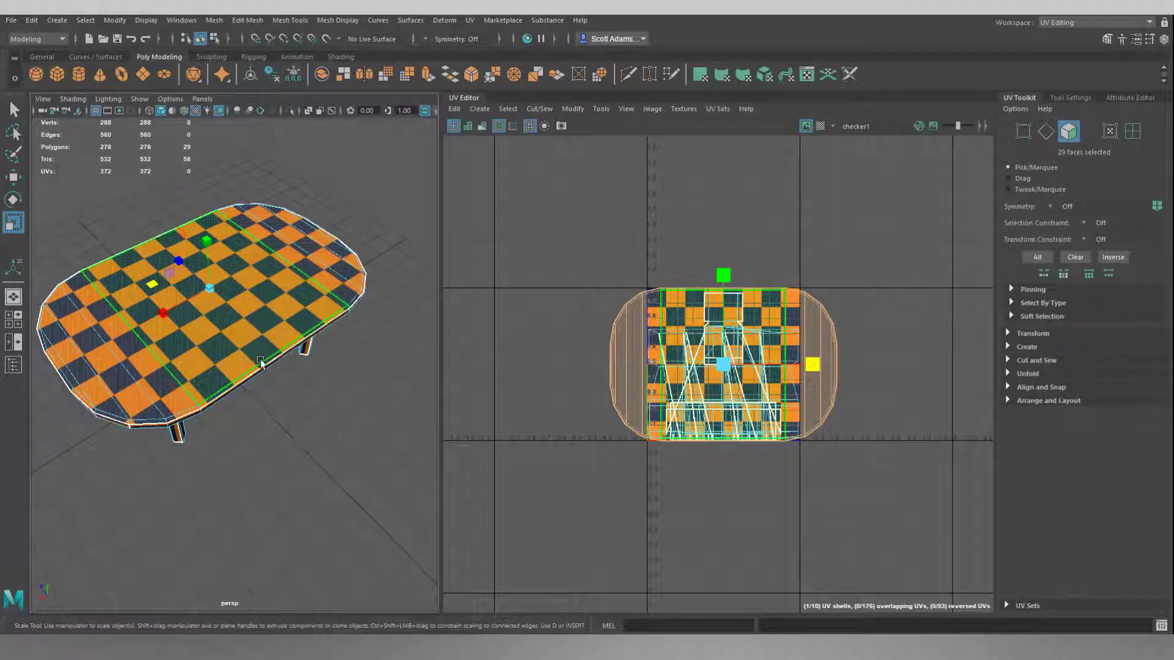
Scale the tabletop's UV shell up uniformly to make the checker pattern on the table much finer
left_click_drag(301, 409, 275, 315, "alt")
scroll(276, 314, "up", 5)
left_click_drag(401, 145, 306, 251, "alt")
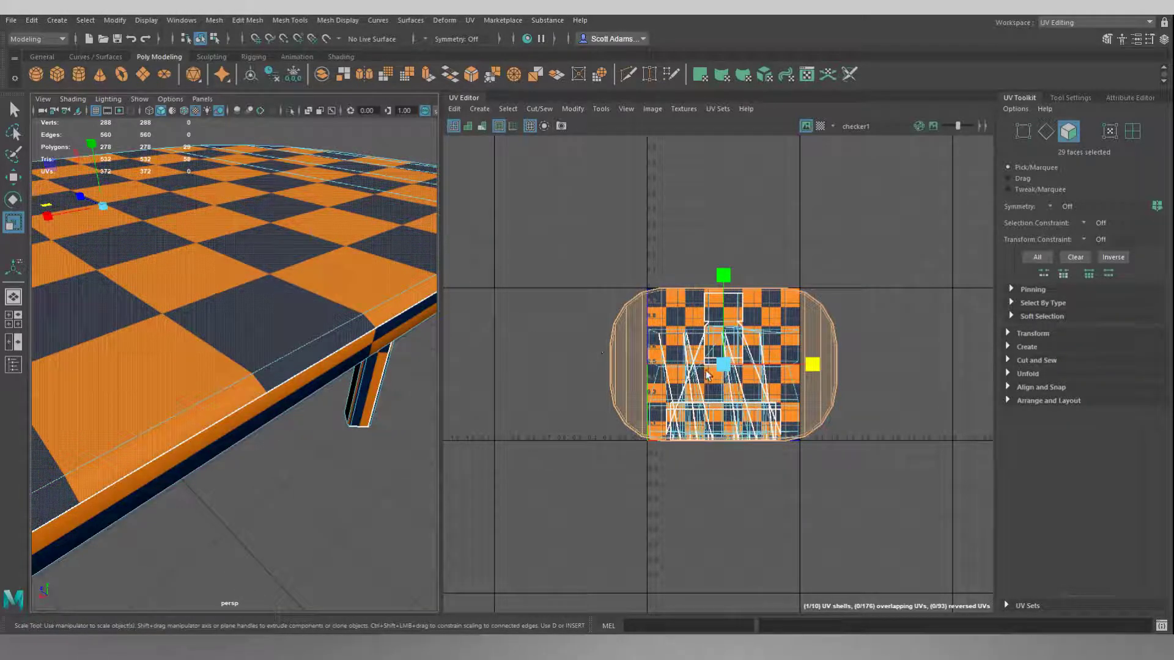
left_click_drag(723, 368, 1072, 150)
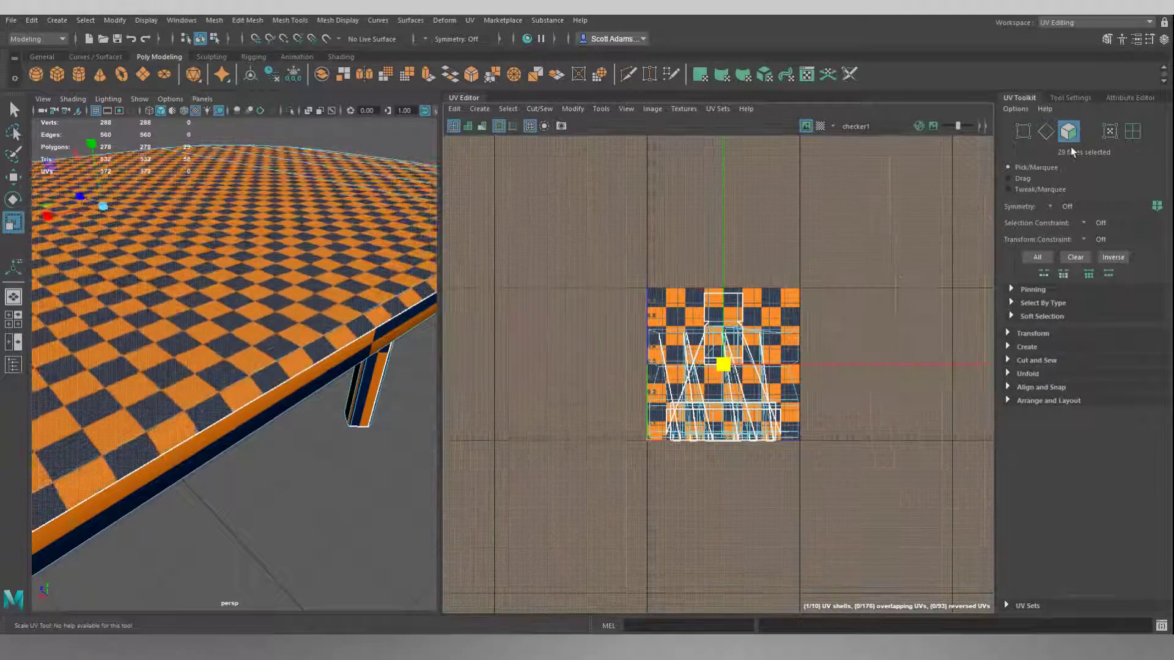
left_click_drag(724, 368, 823, 292)
left_click_drag(265, 364, 241, 349, "alt")
scroll(788, 375, "down", 12)
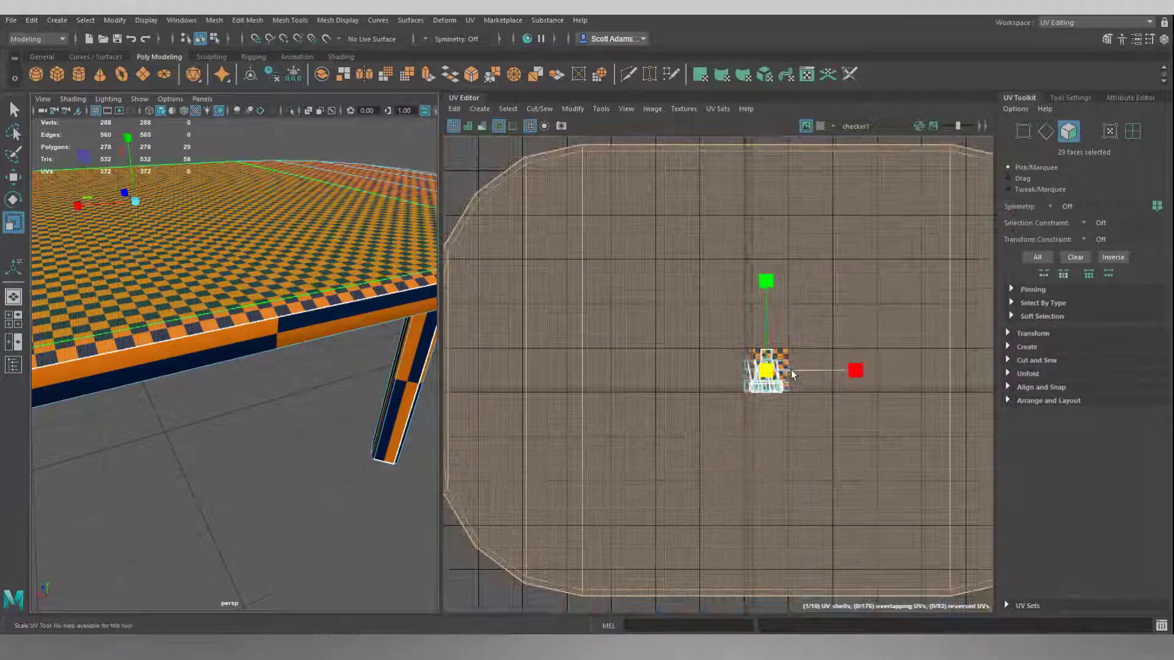
Move the tabletop's UV shell up and left, away from the remaining UVs, and deselect it
key("w")
left_click_drag(787, 375, 692, 305)
left_click(779, 415)
Select the narrow bevel face loop around the lower rim of the tabletop
left_click_drag(247, 289, 274, 239, "alt")
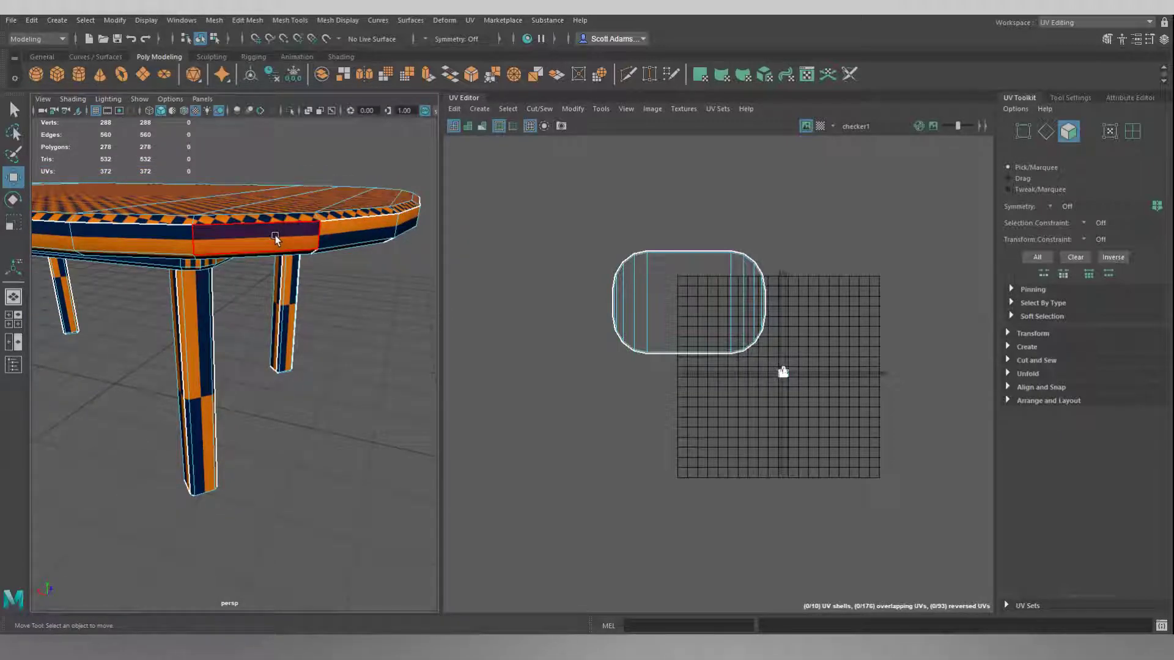
left_click_drag(276, 239, 275, 182, "alt")
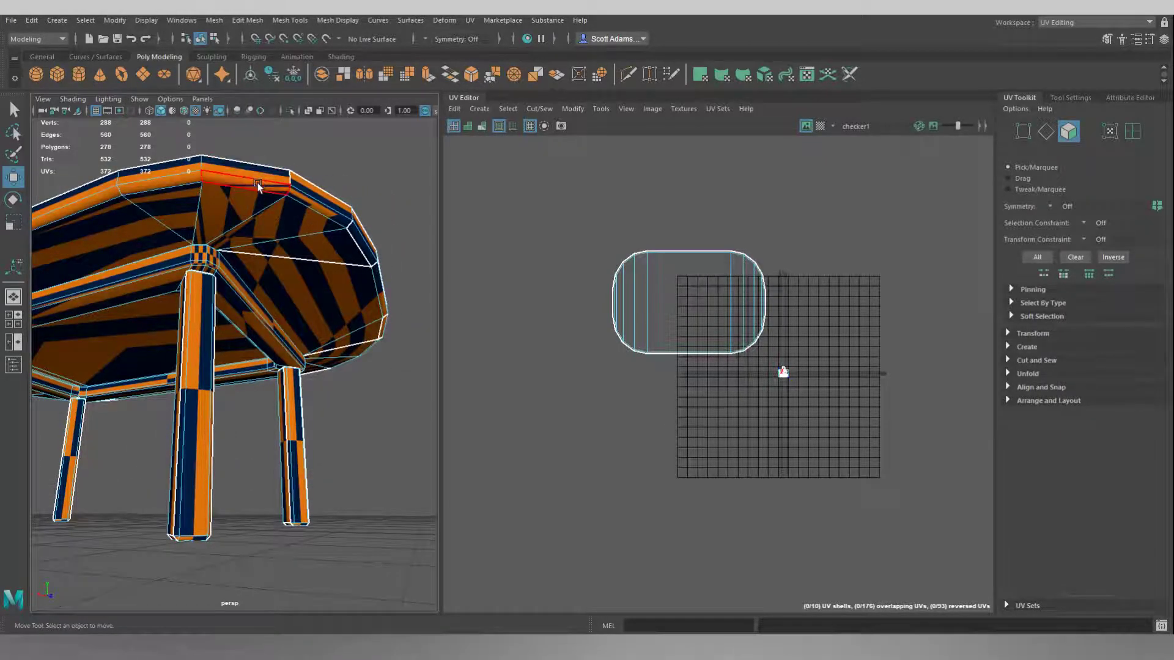
left_click(275, 182)
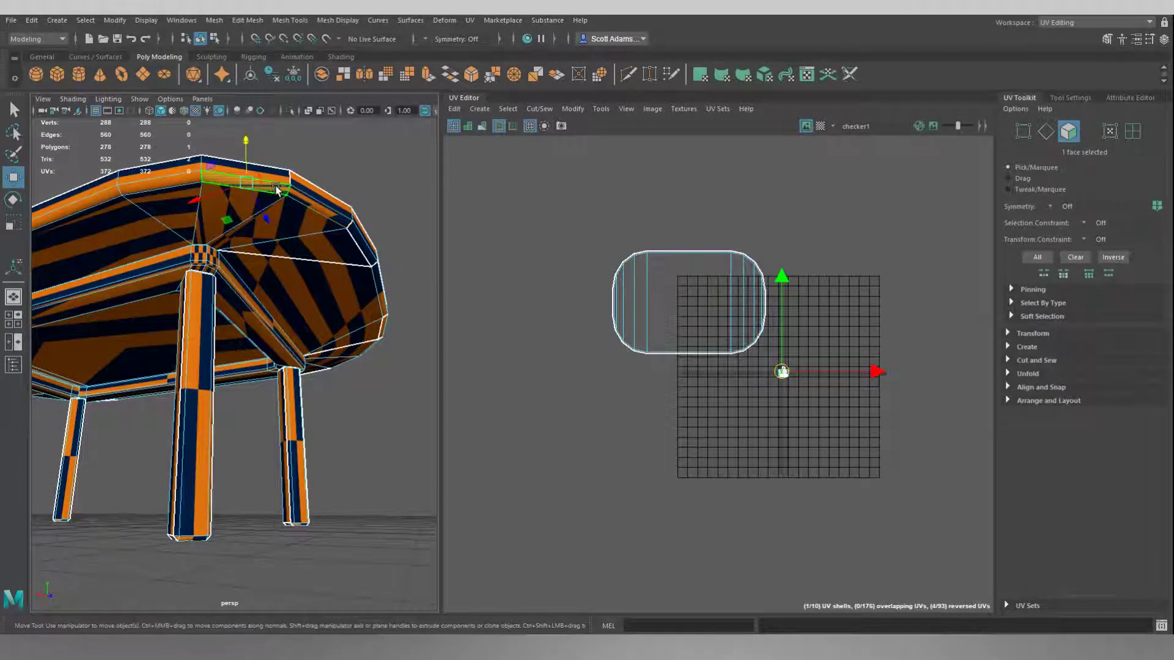
double_click(311, 205)
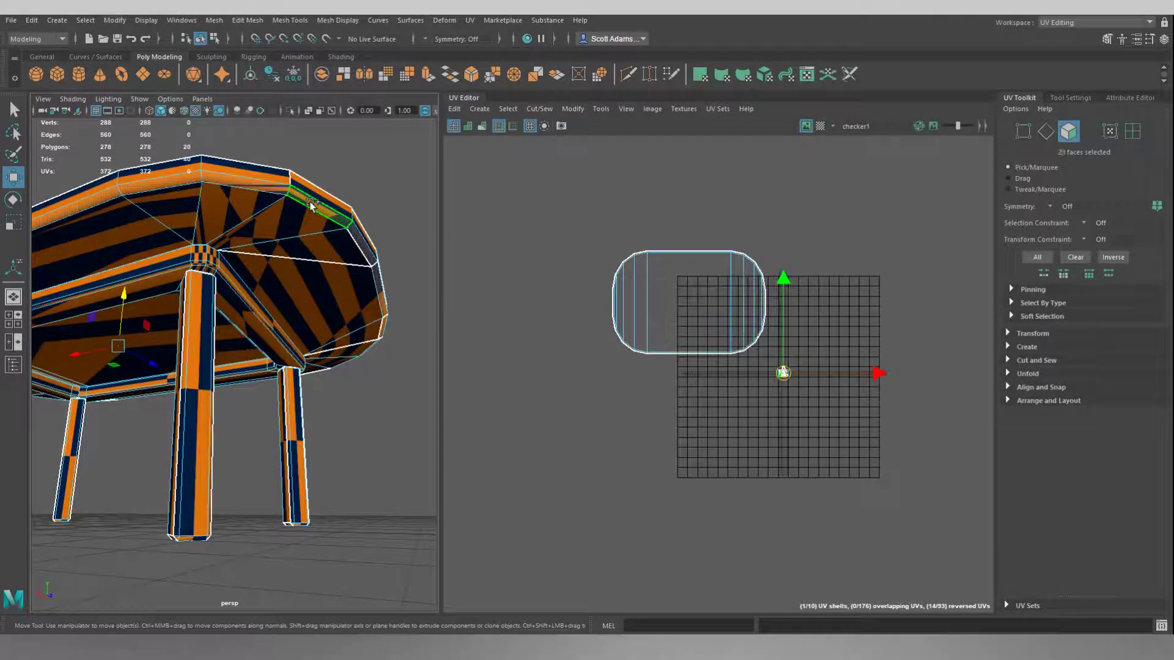
Add the underside faces around the near corner and curved end of the tabletop to the selection
left_click(181, 207, "shift")
left_click(228, 219, "shift")
left_click(277, 228, "shift")
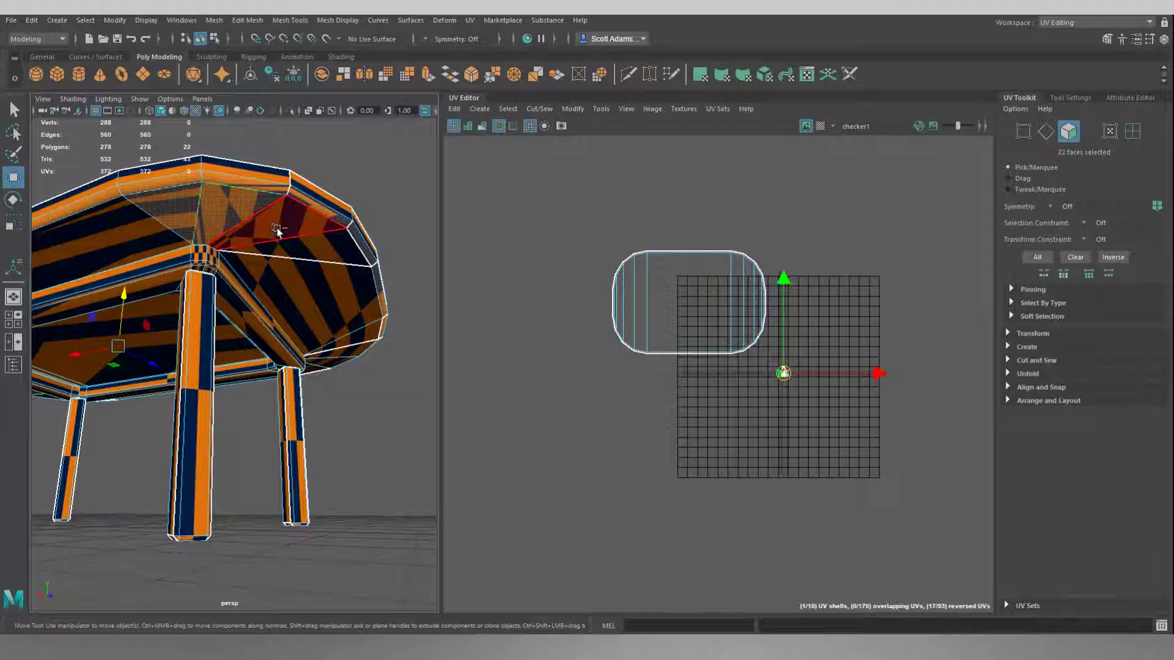
left_click(299, 248, "shift")
left_click(312, 290, "shift")
left_click(345, 337, "shift")
left_click(342, 350, "shift")
left_click(334, 361, "shift")
Add the underside faces around the tabletop's next corner and along its adjoining side to the selection
left_click_drag(375, 395, 222, 376, "alt")
left_click_drag(330, 298, 205, 284, "alt")
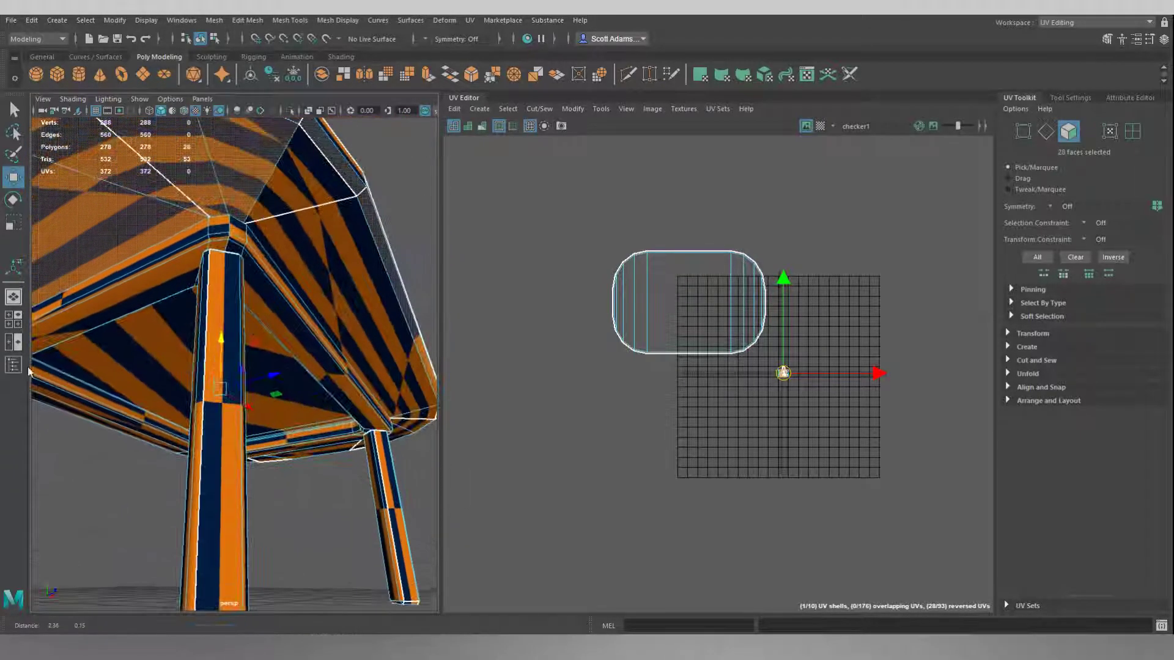
left_click(301, 198, "shift")
left_click(323, 261, "shift")
left_click_drag(378, 280, 17, 266, "alt")
left_click(303, 165, "shift")
left_click(359, 201, "shift")
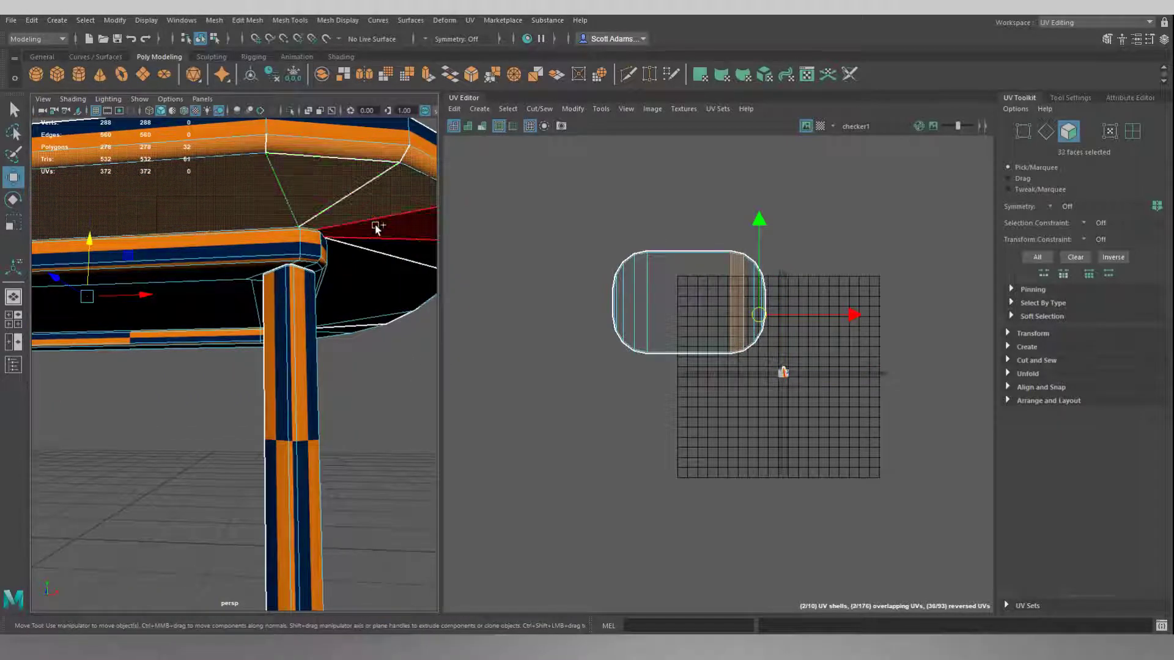
Add the remaining faces of the tabletop's underside ring around the other corners and curved end to the selection
left_click(377, 228, "shift")
left_click(374, 244, "shift")
left_click(368, 275, "shift")
left_click_drag(366, 299, 232, 278, "alt")
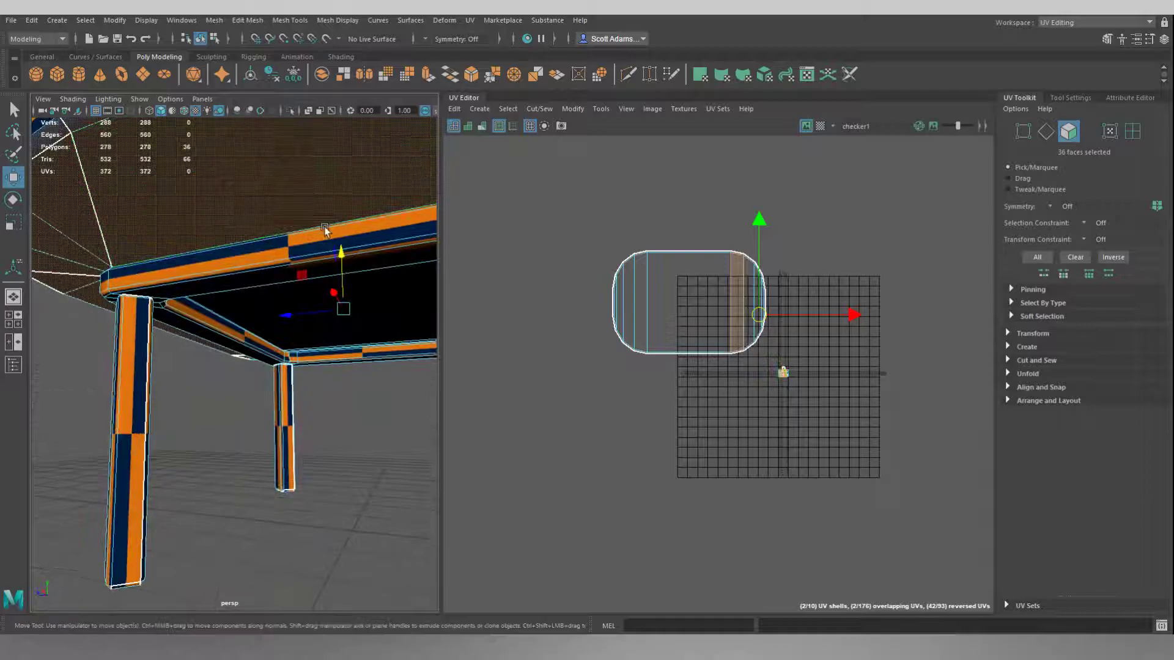
left_click_drag(327, 230, 121, 249, "alt")
left_click(151, 162, "shift")
left_click(223, 167, "shift")
left_click(292, 165, "shift")
left_click(330, 190, "shift")
left_click(369, 298, "shift")
left_click_drag(369, 300, 281, 291, "alt")
scroll(280, 291, "up", 5)
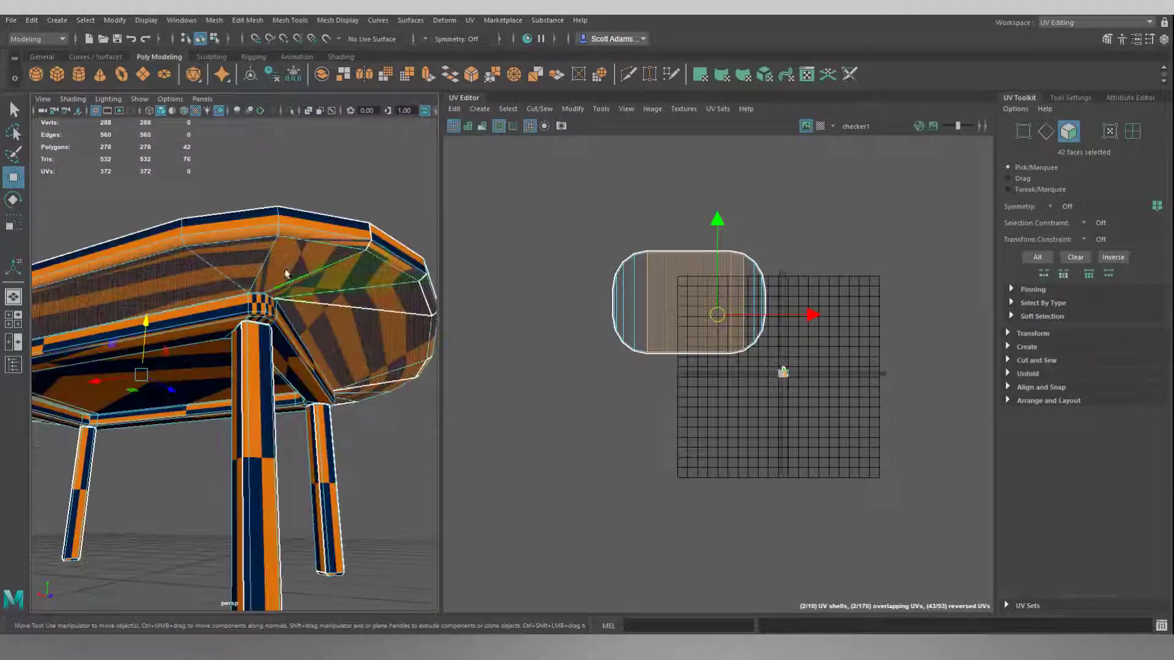
Remove the large central face and the adjacent strip of the tabletop's upper surface from the selection
left_click(478, 109)
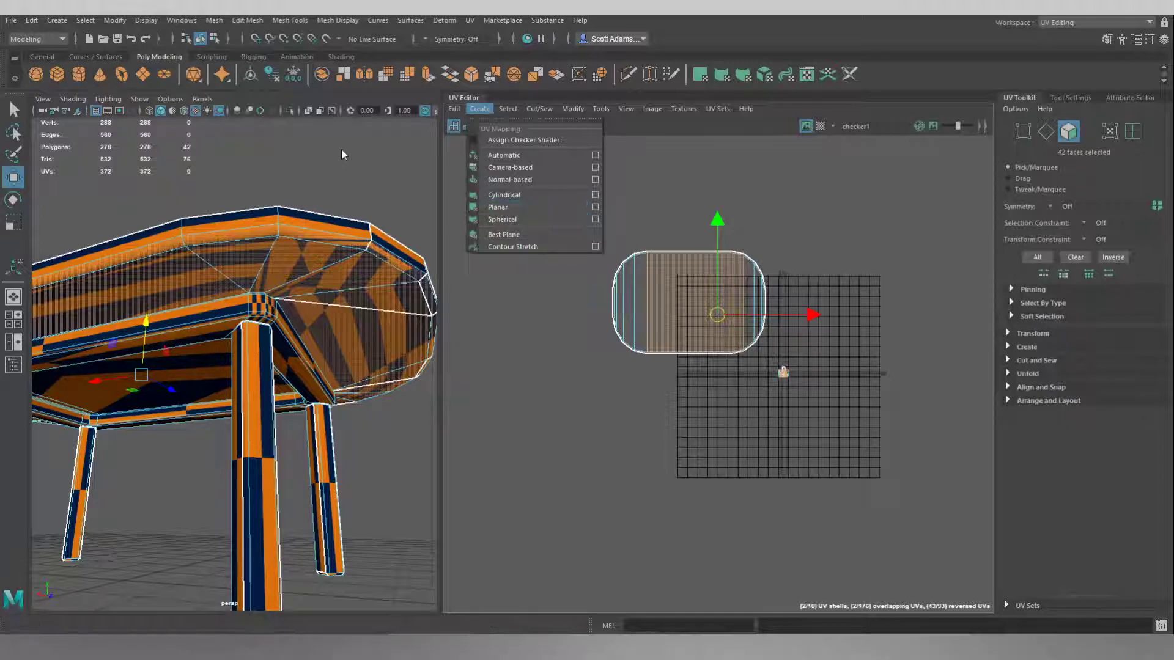
left_click(306, 222)
left_click_drag(305, 223, 315, 298, "alt")
left_click_drag(175, 382, 179, 329, "alt")
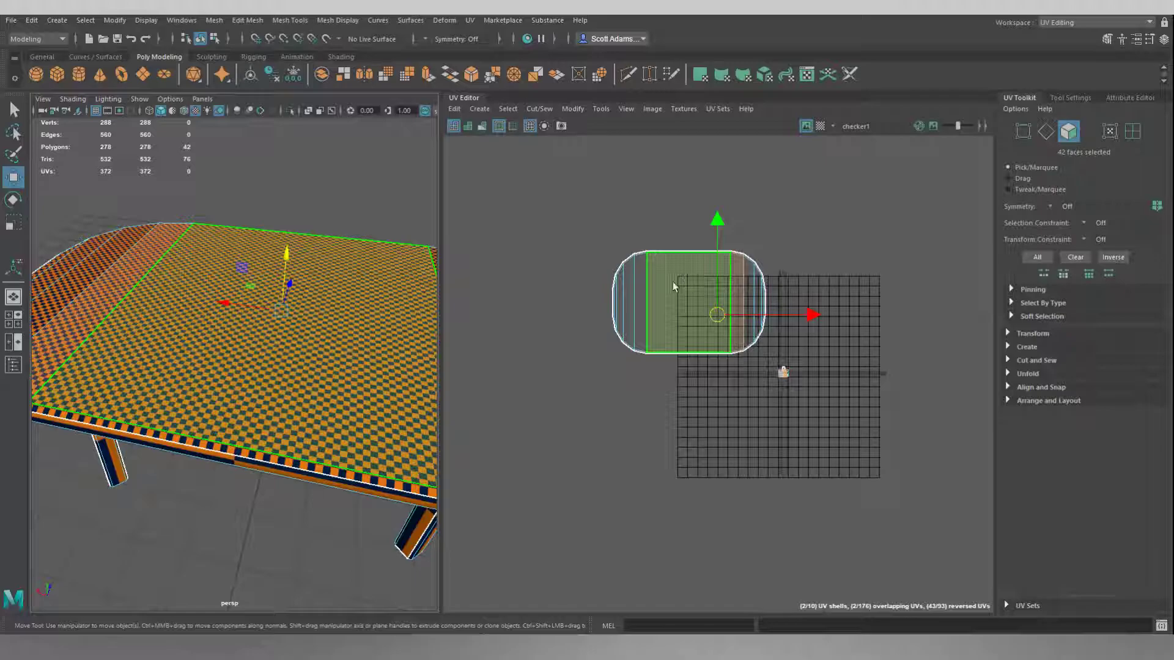
left_click(178, 347)
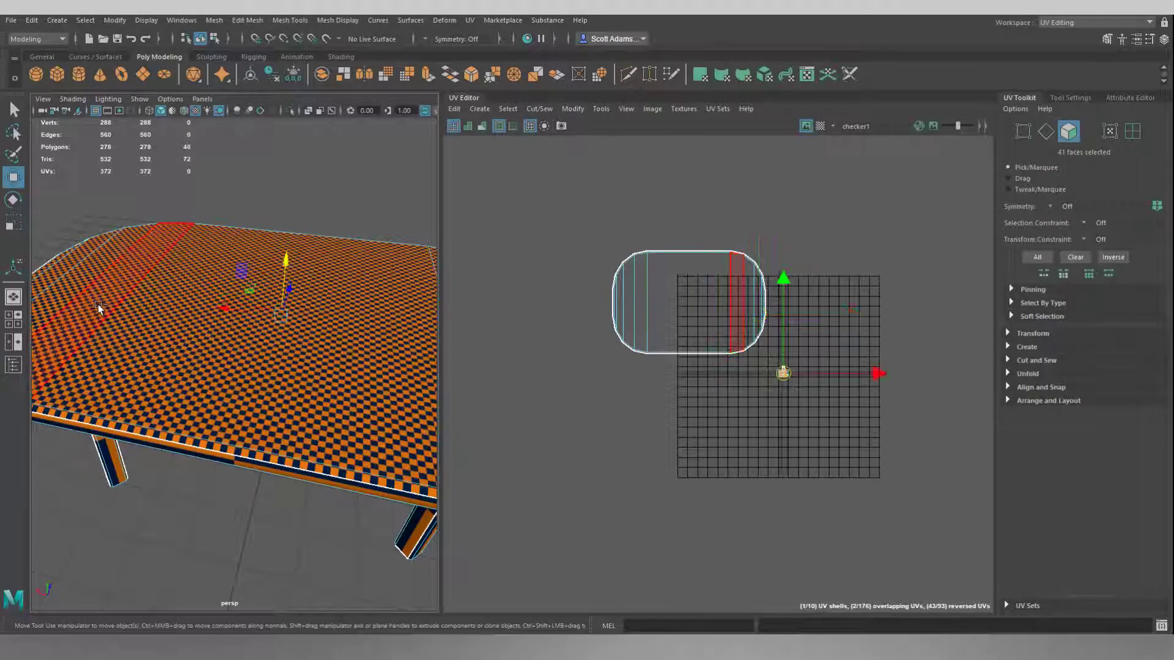
middle_click_drag(379, 324, 257, 312, "alt")
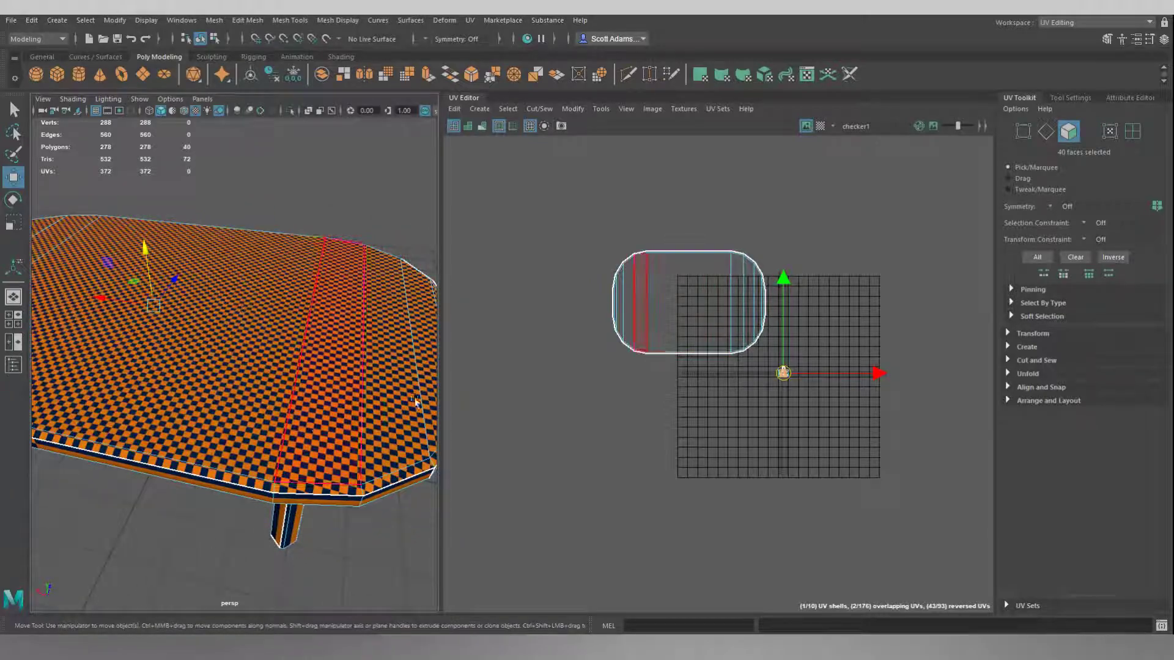
Apply a planar projection to the selected underside faces and move the new UV shell onto the upper surface's shell
scroll(751, 249, "up", 3)
scroll(751, 249, "up", 4)
middle_click_drag(668, 222, 749, 199, "alt")
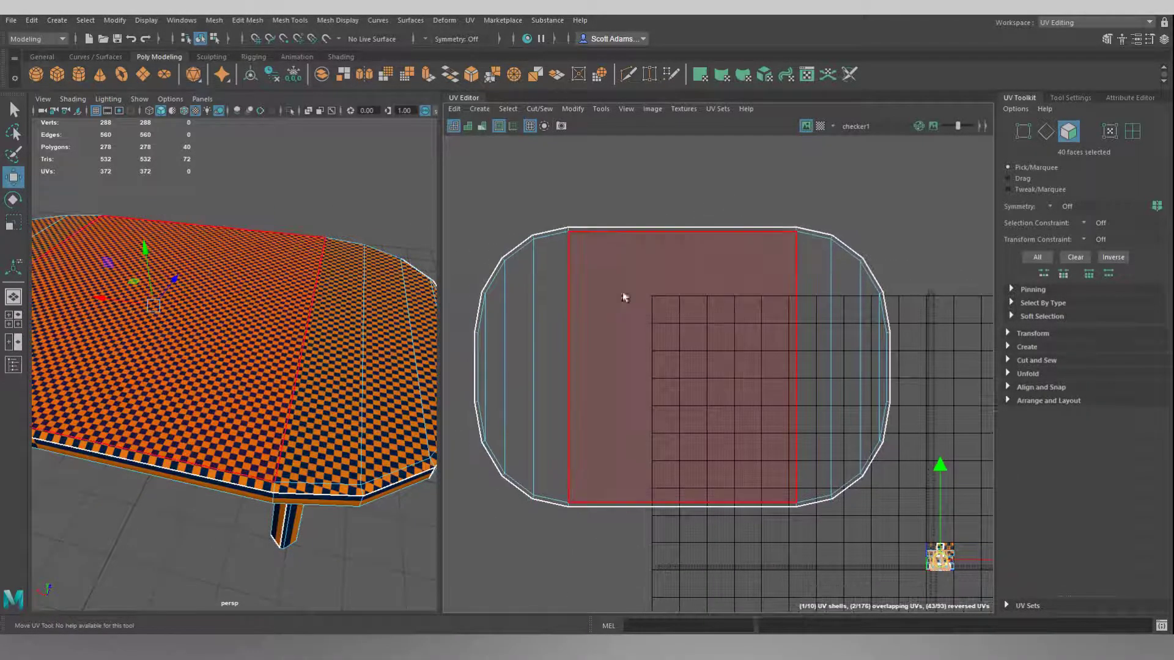
left_click(481, 110)
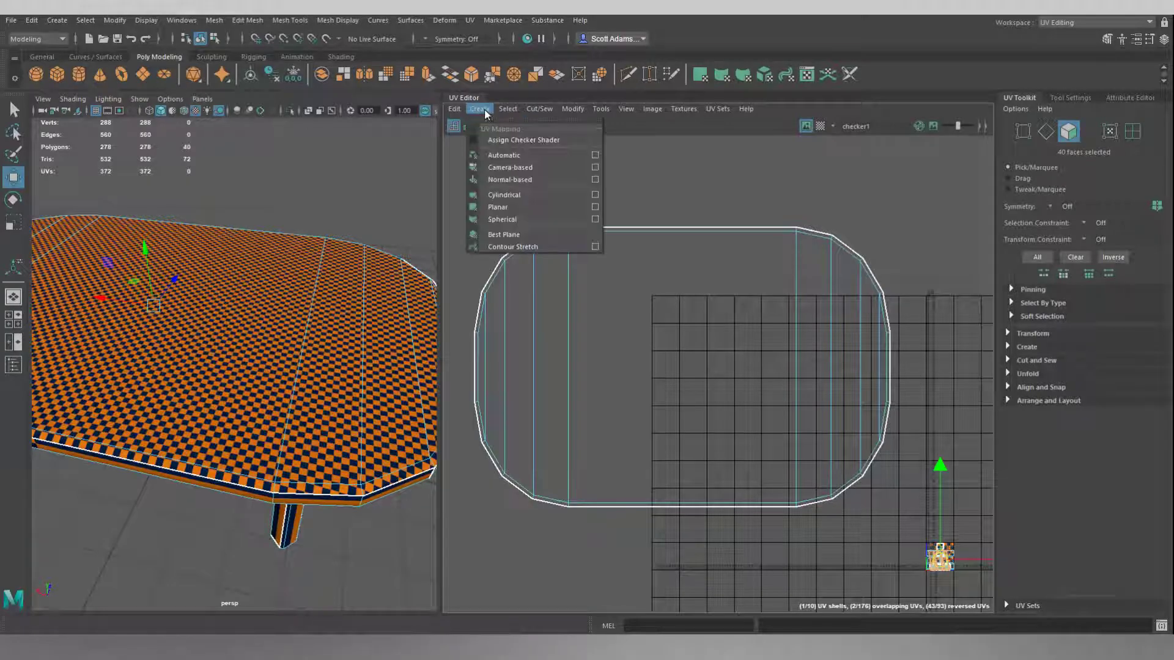
left_click(504, 207)
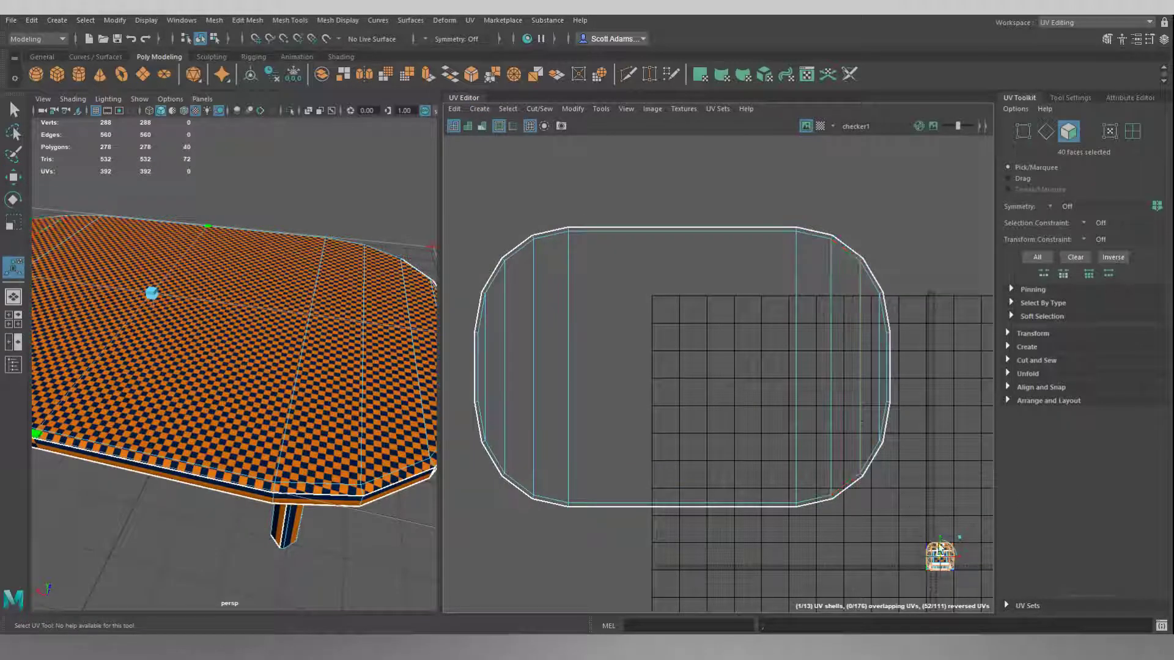
key("w")
left_click_drag(940, 559, 675, 362)
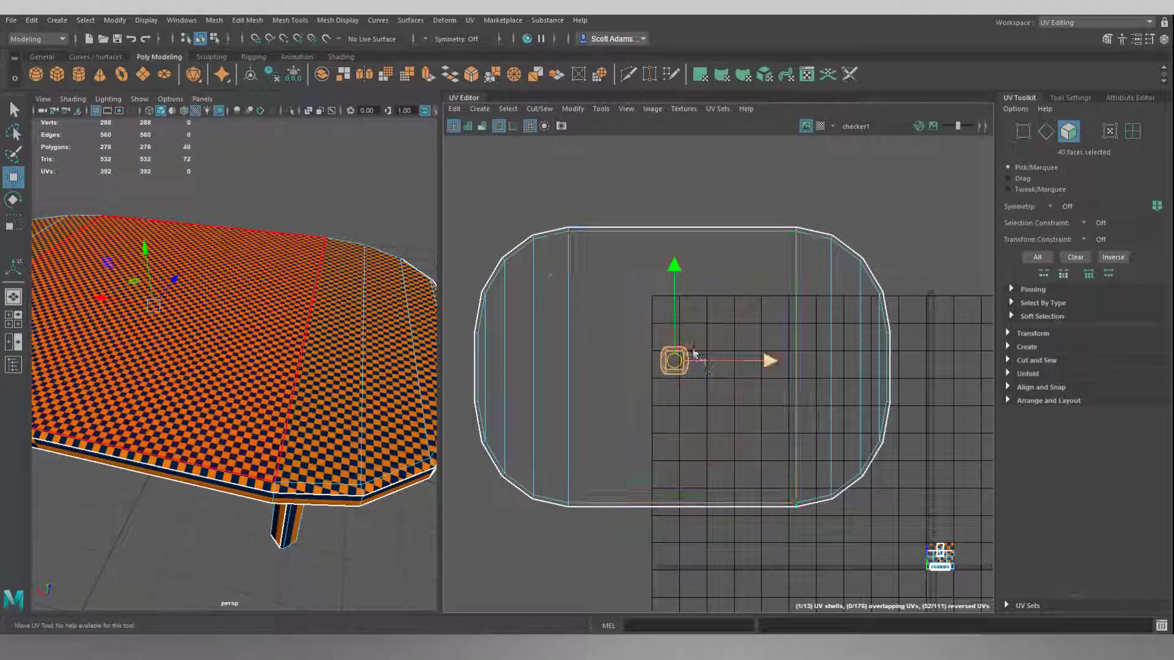
Scale the underside's UV shell up uniformly to roughly the height of the upper surface's shell and centre it vertically
key("r")
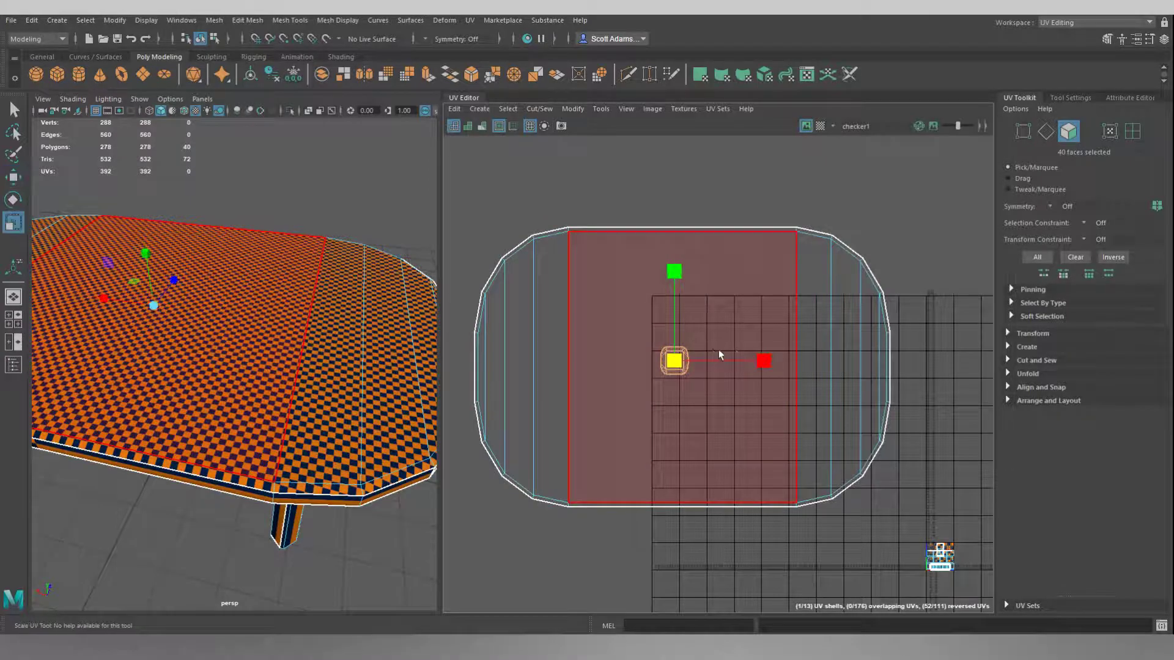
left_click_drag(678, 362, 743, 315)
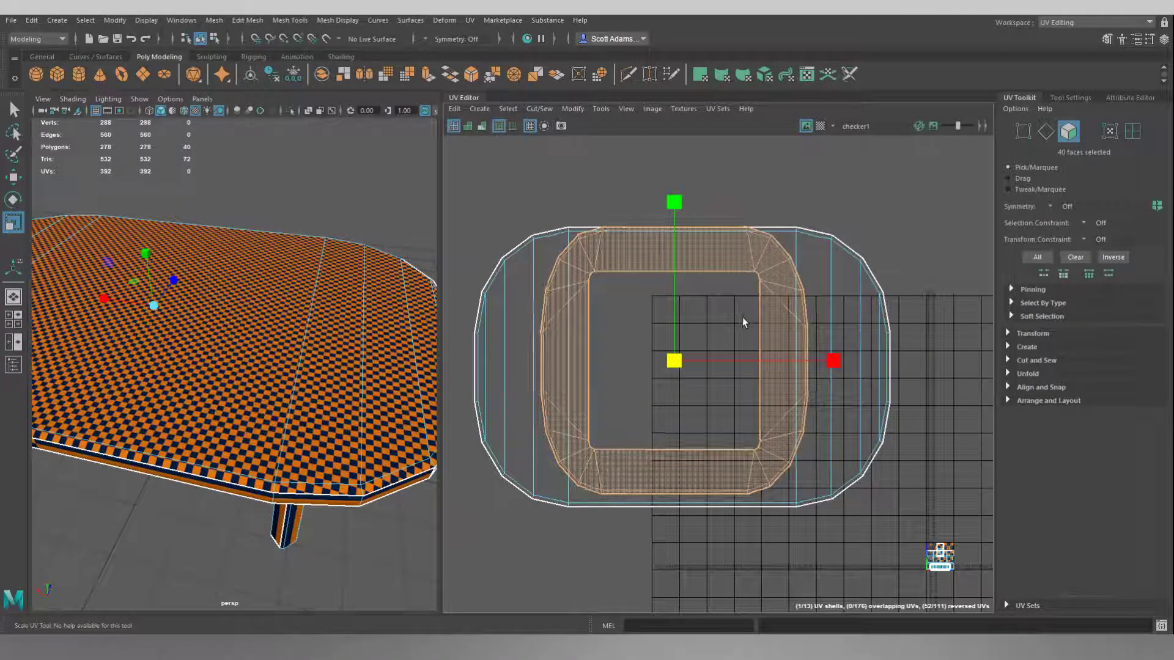
key("w")
left_click_drag(672, 269, 674, 276)
Enlarge the underside's UV shell slightly and stretch it horizontally to match the outline of the upper surface's shell
key("r")
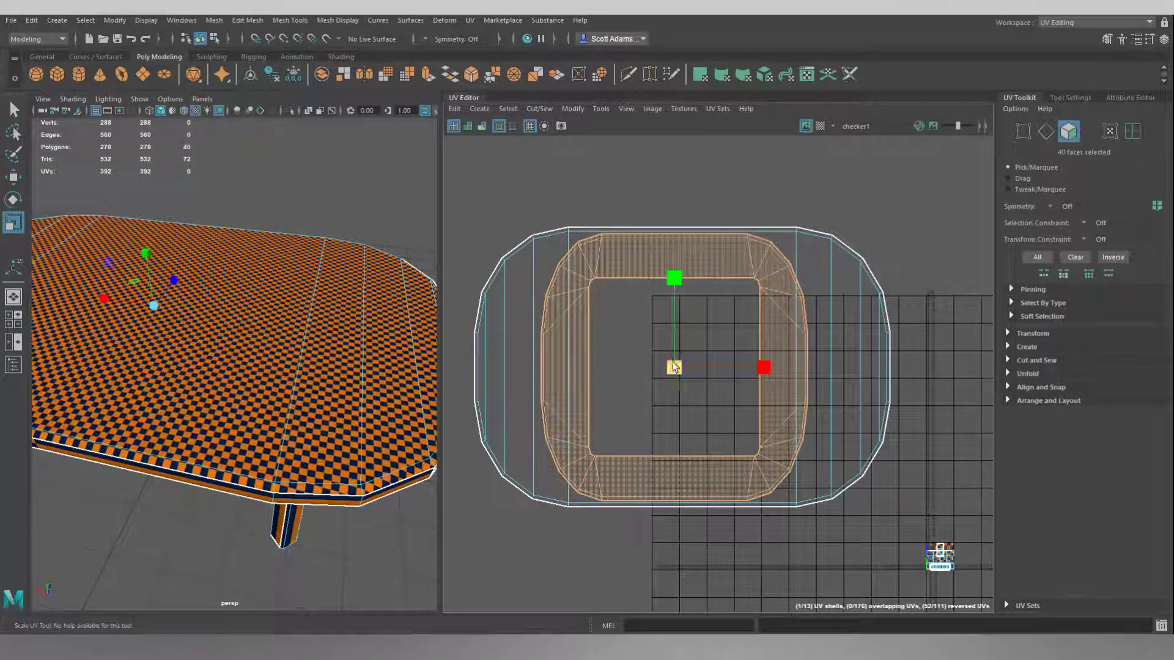
left_click_drag(676, 368, 684, 366)
mouse_move(768, 368)
left_mouse_down()
mouse_move(823, 368)
mouse_move(775, 366)
left_mouse_up()
key("w")
key("r")
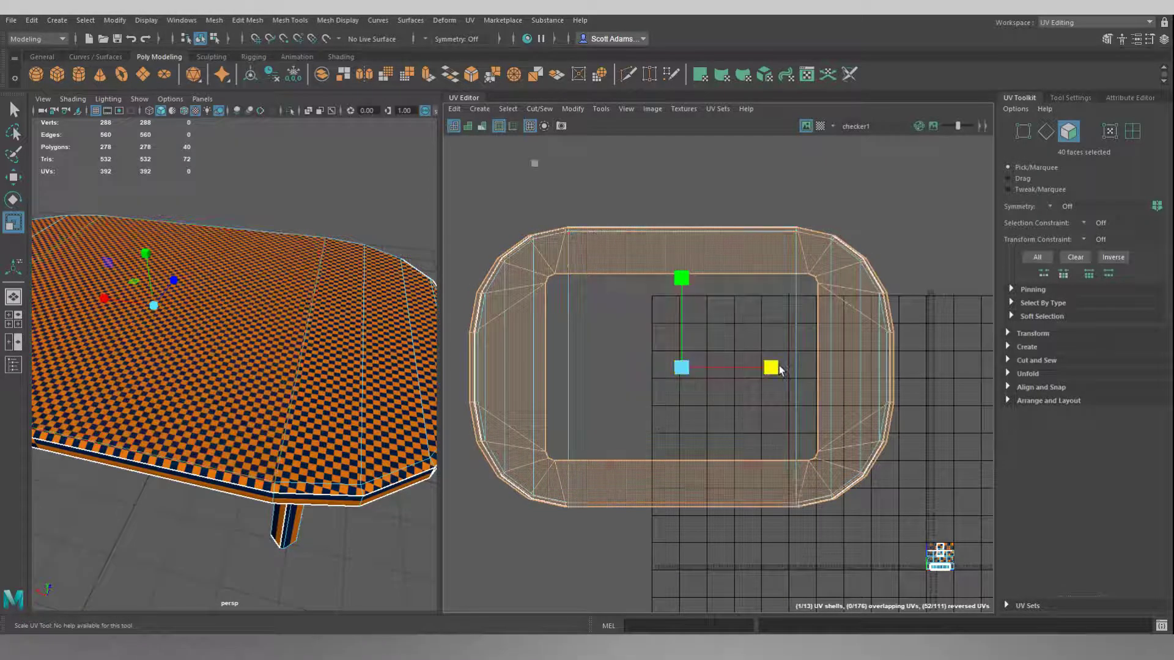
left_click_drag(779, 367, 777, 367)
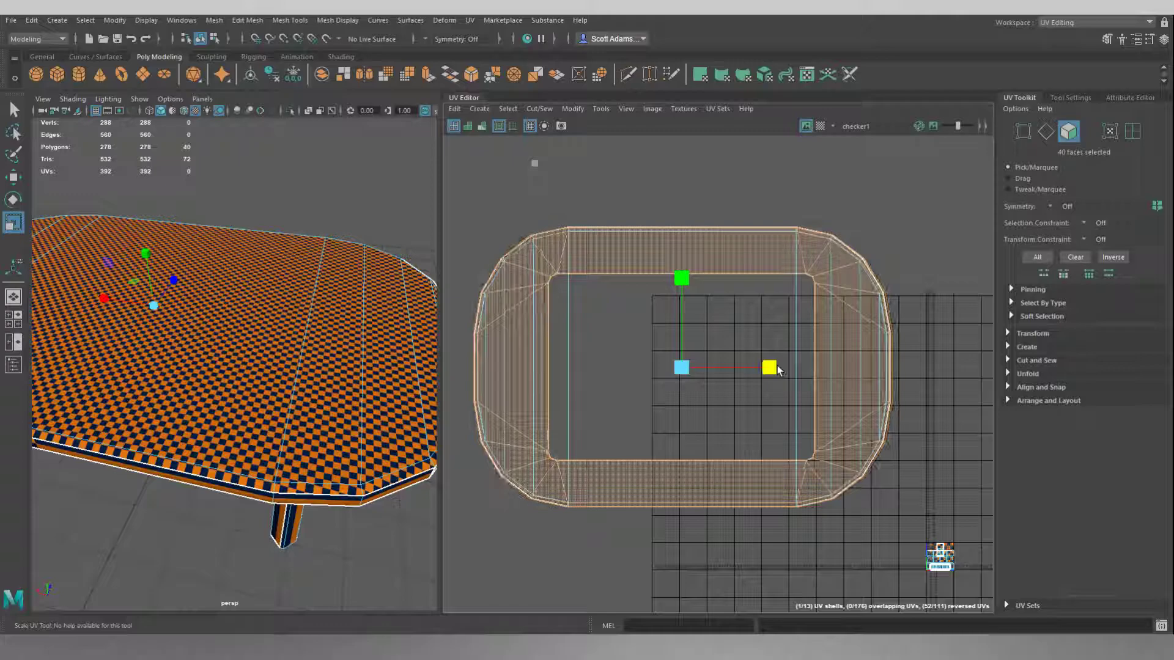
Move the underside's UV shell straight up, clear of the upper surface's shell, and deselect it
key("w")
scroll(711, 367, "down", 3)
left_click_drag(702, 372, 699, 210)
left_click(818, 281)
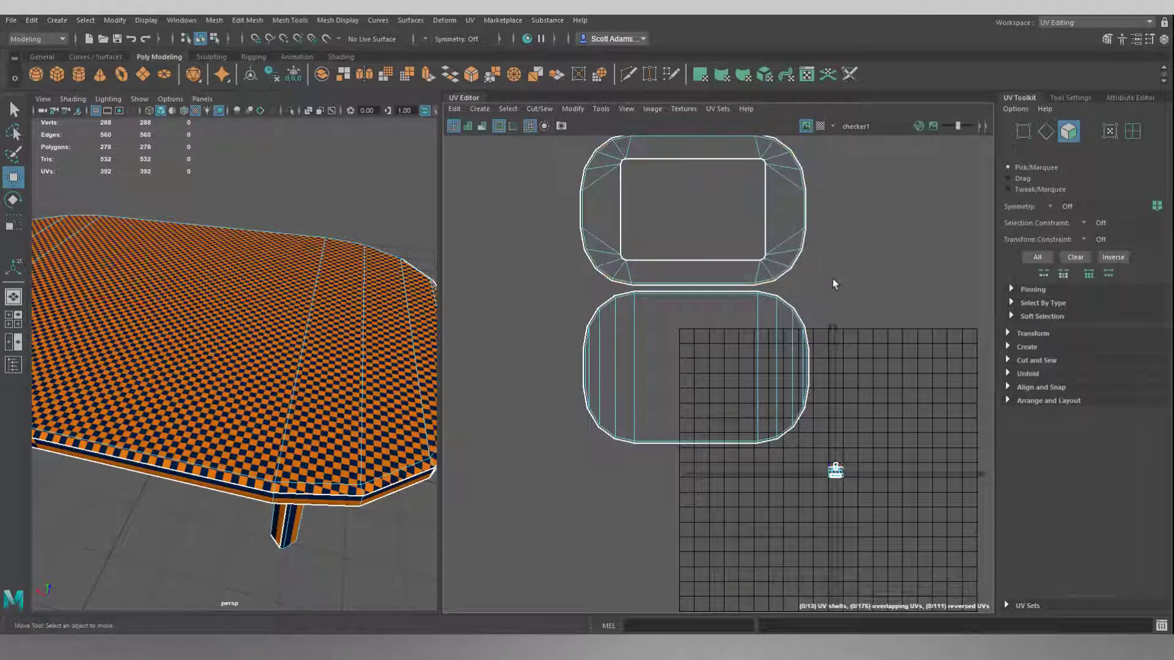
Display the UV shells shaded to check their orientation and switch to UV shell selection
left_click_drag(302, 367, 294, 292, "alt")
right_click_drag(297, 348, 292, 244, "alt")
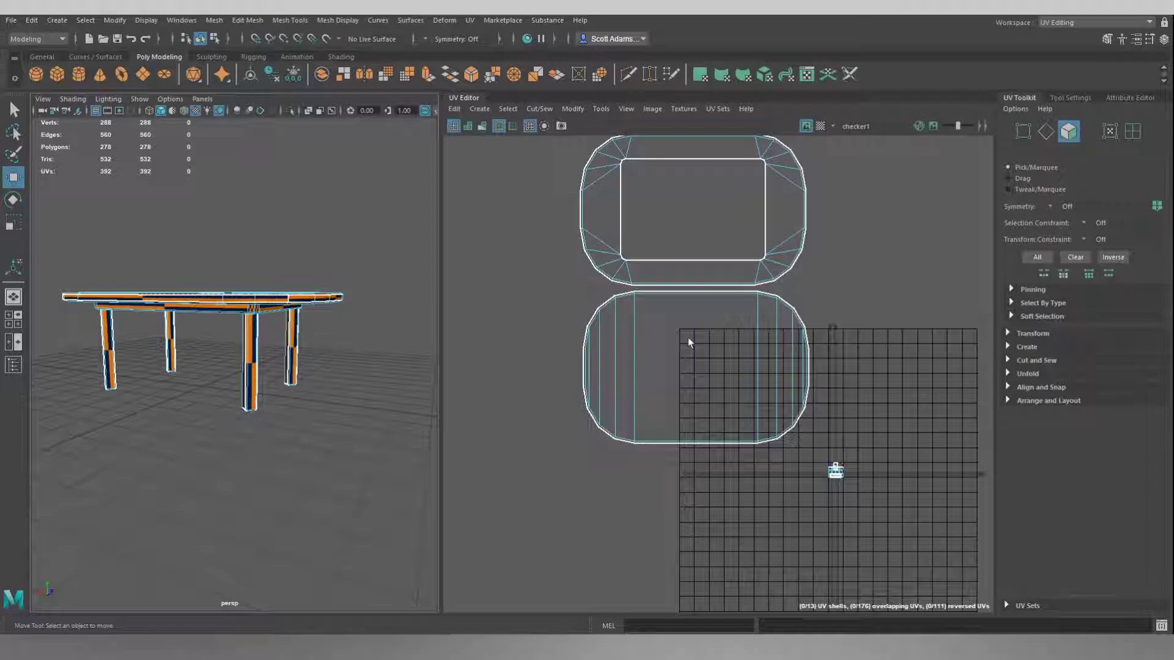
middle_click_drag(798, 273, 783, 330, "alt")
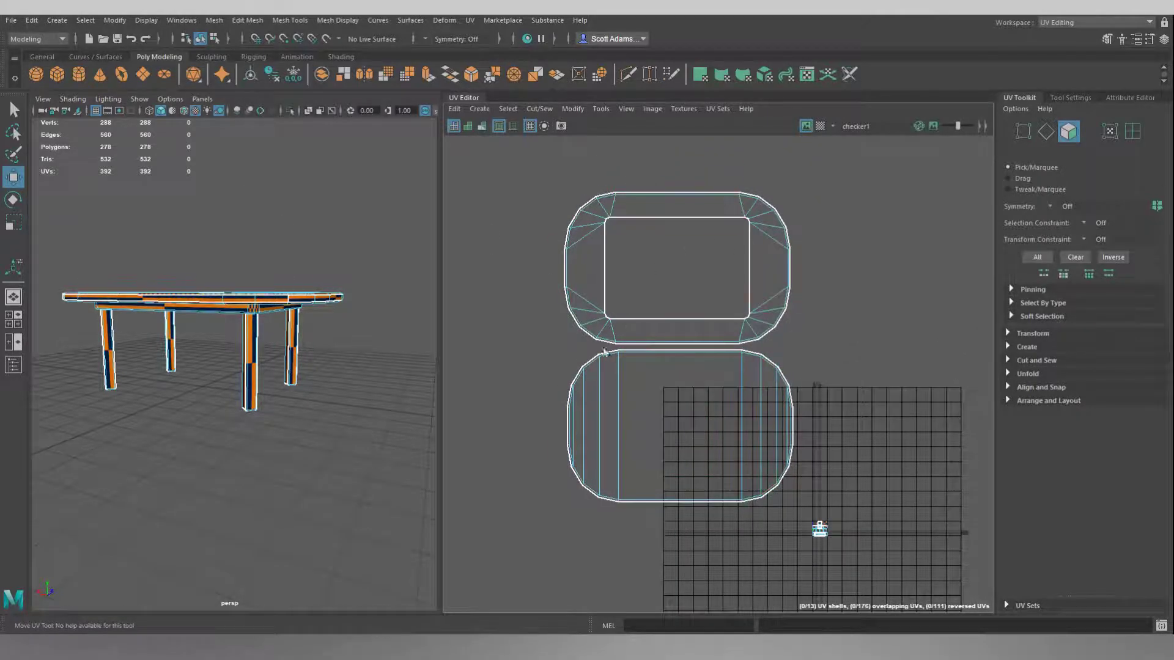
left_click_drag(340, 350, 382, 361, "alt")
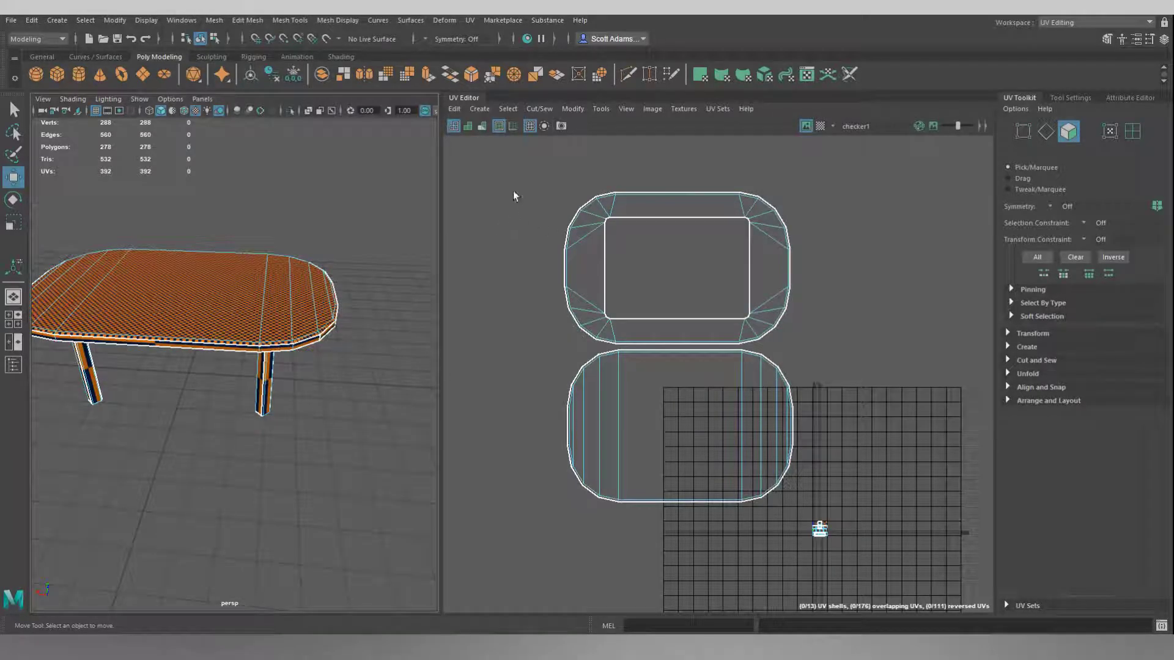
left_click(466, 127)
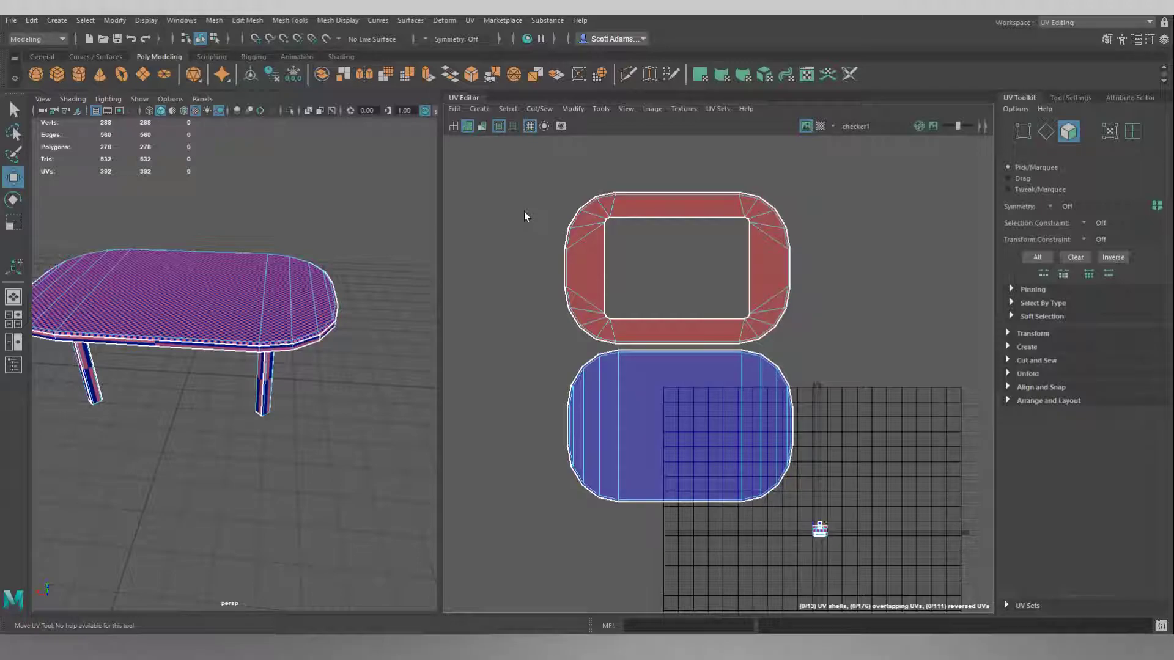
right_click_drag(525, 212, 489, 197)
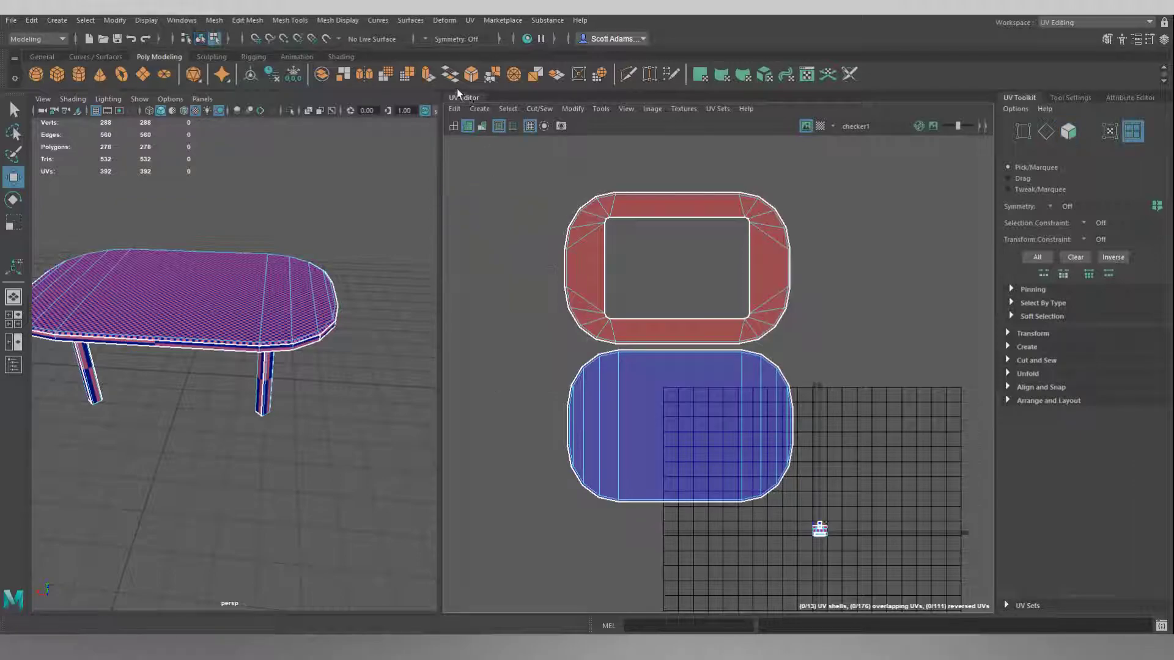
Flip the reversed underside UV shell, deselect it and return the UV display to wireframe
left_click(595, 225)
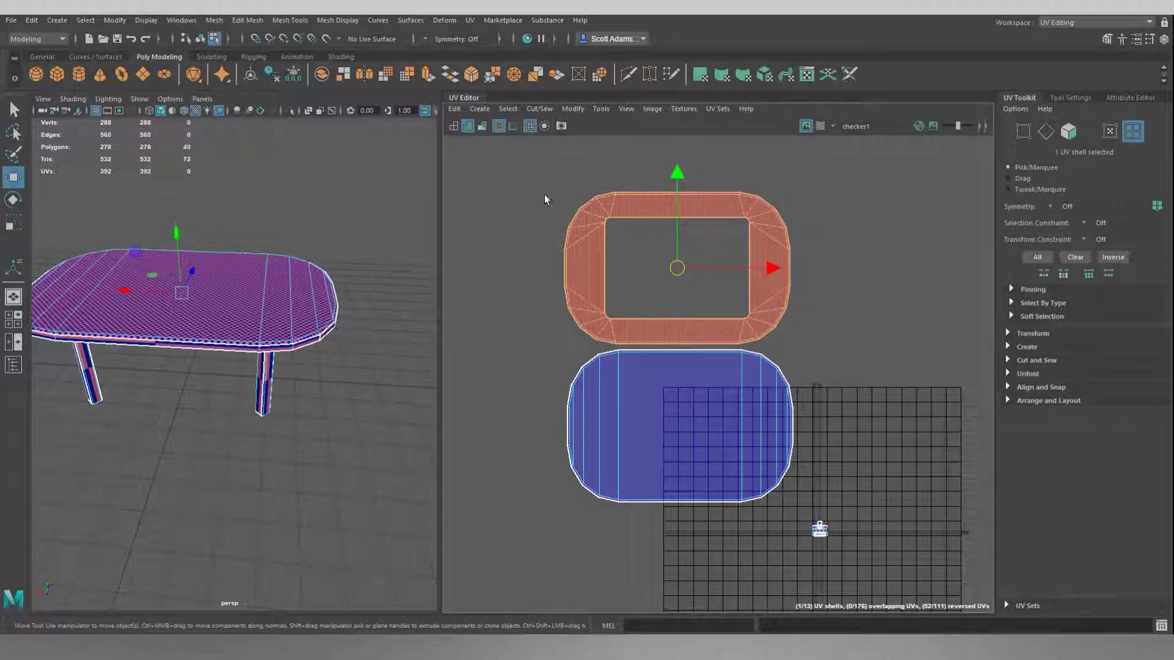
left_click(573, 108)
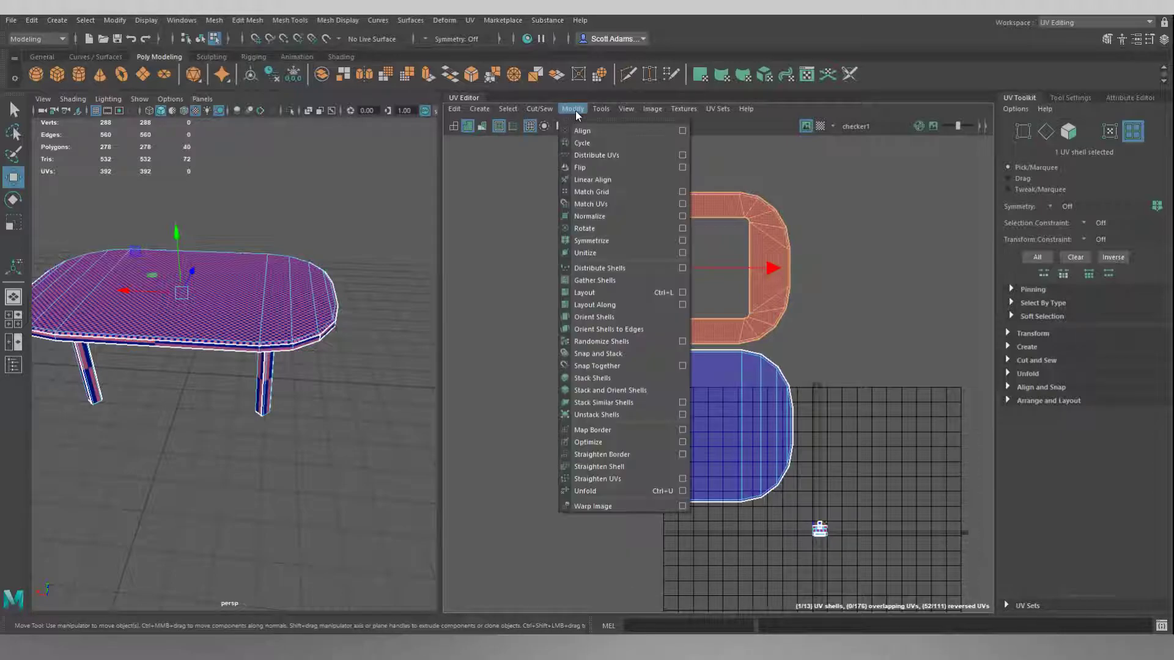
left_click(579, 167)
left_click(523, 223)
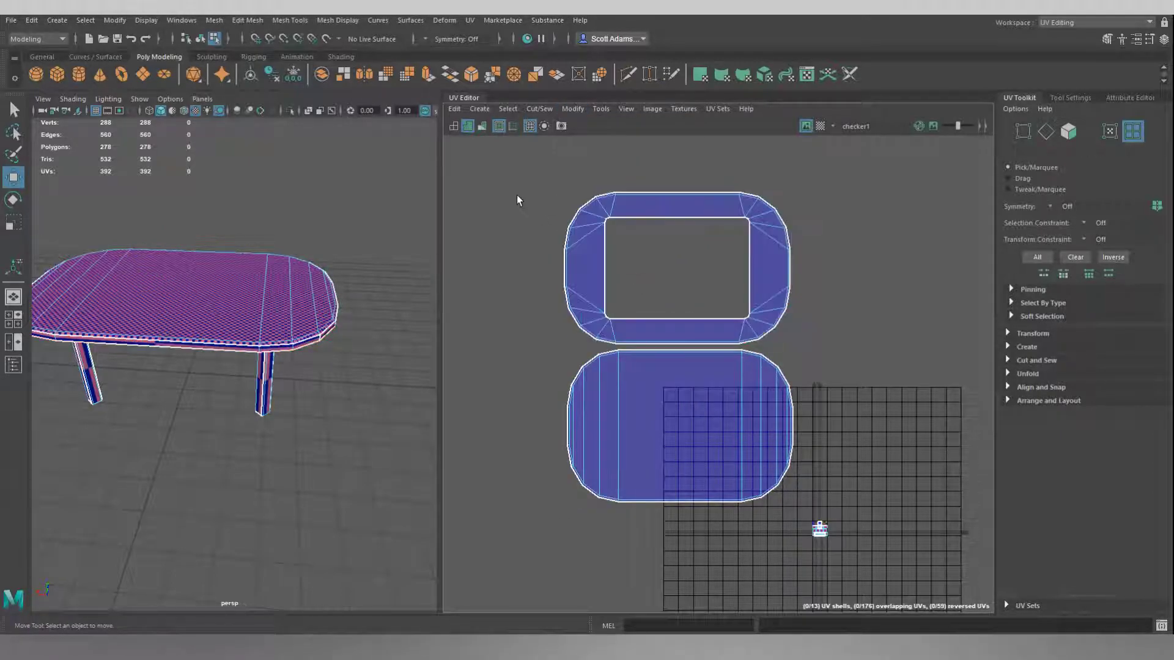
left_click(454, 126)
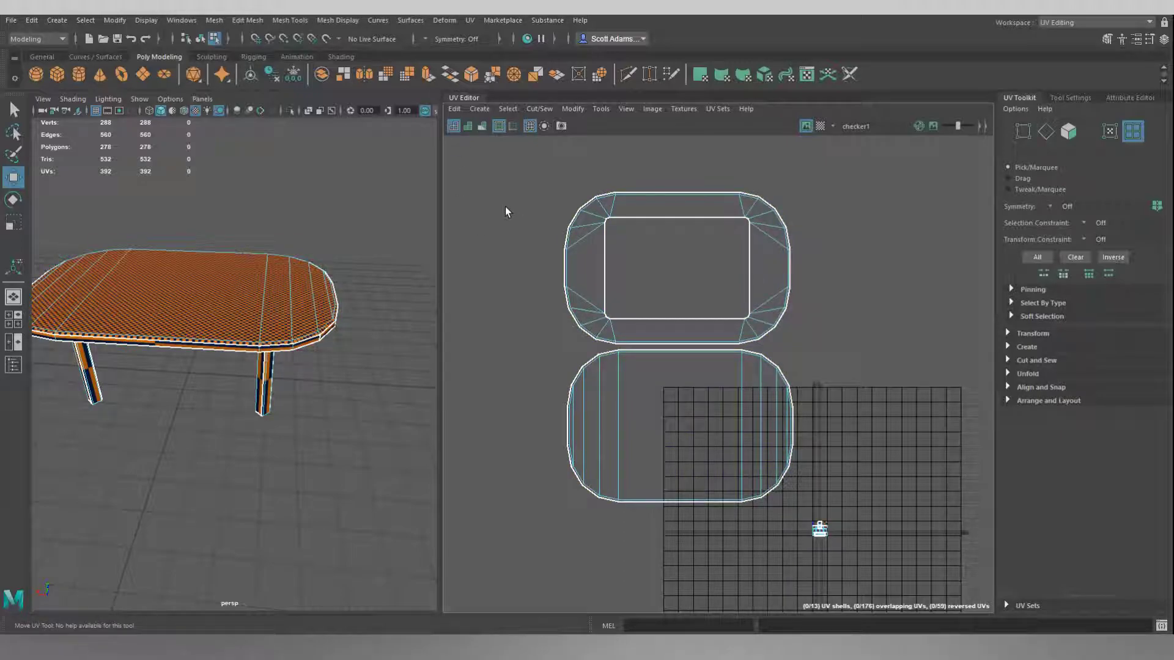
left_click_drag(377, 379, 341, 308, "alt")
scroll(330, 306, "up", 5)
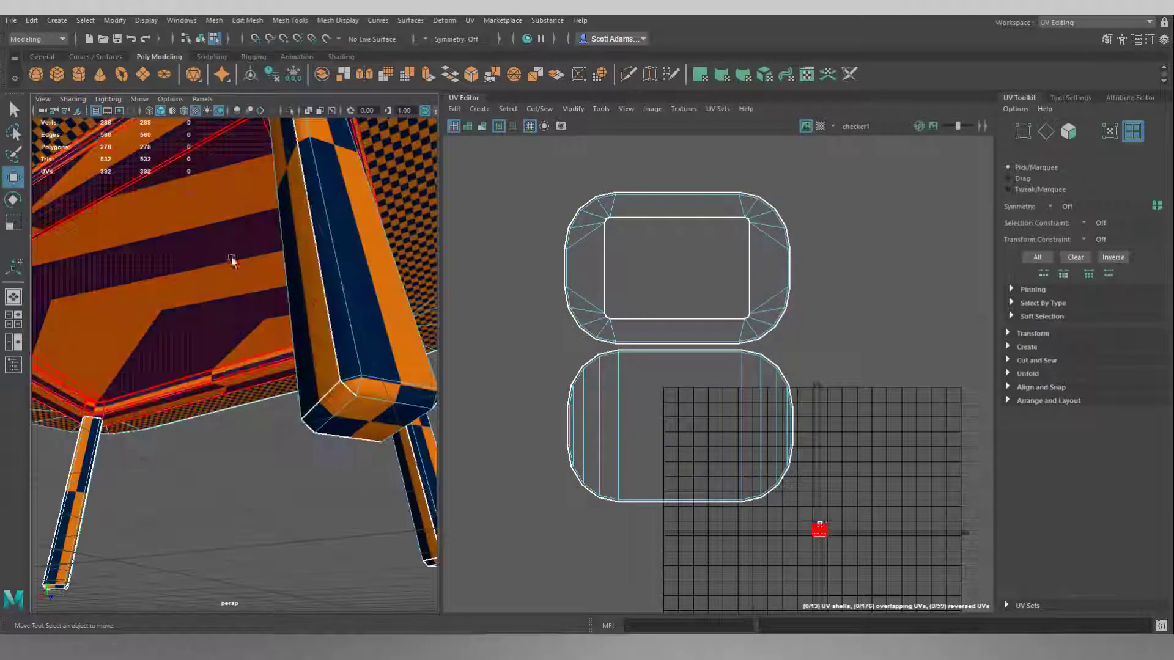
scroll(236, 259, "down", 4)
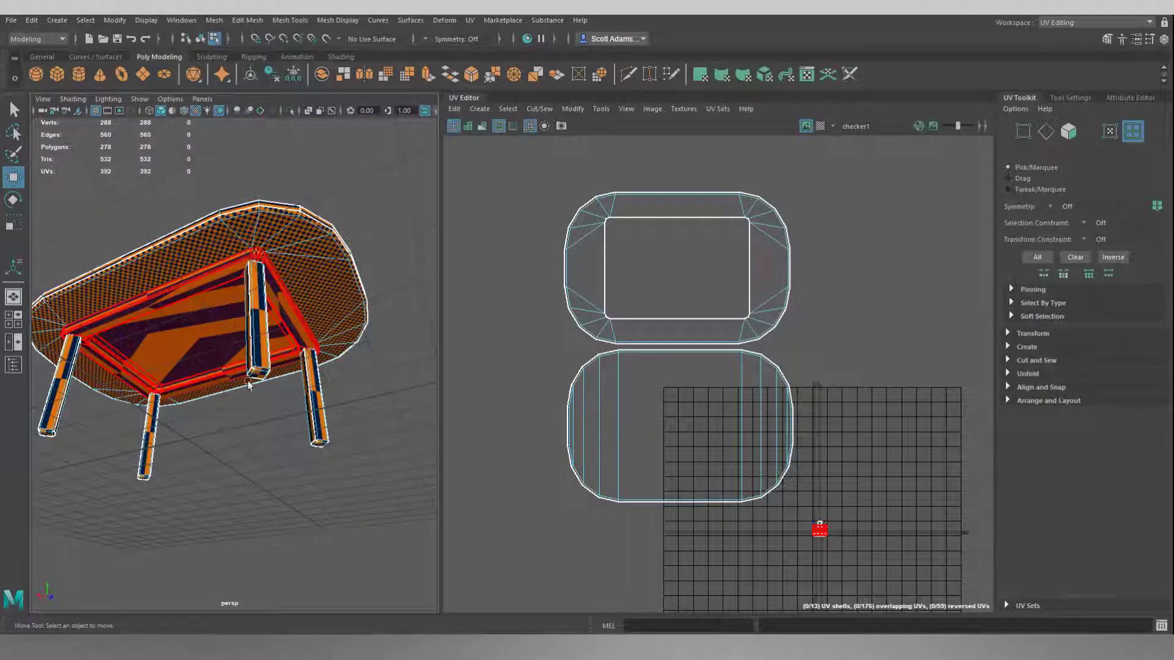
left_click_drag(386, 333, 320, 285, "alt")
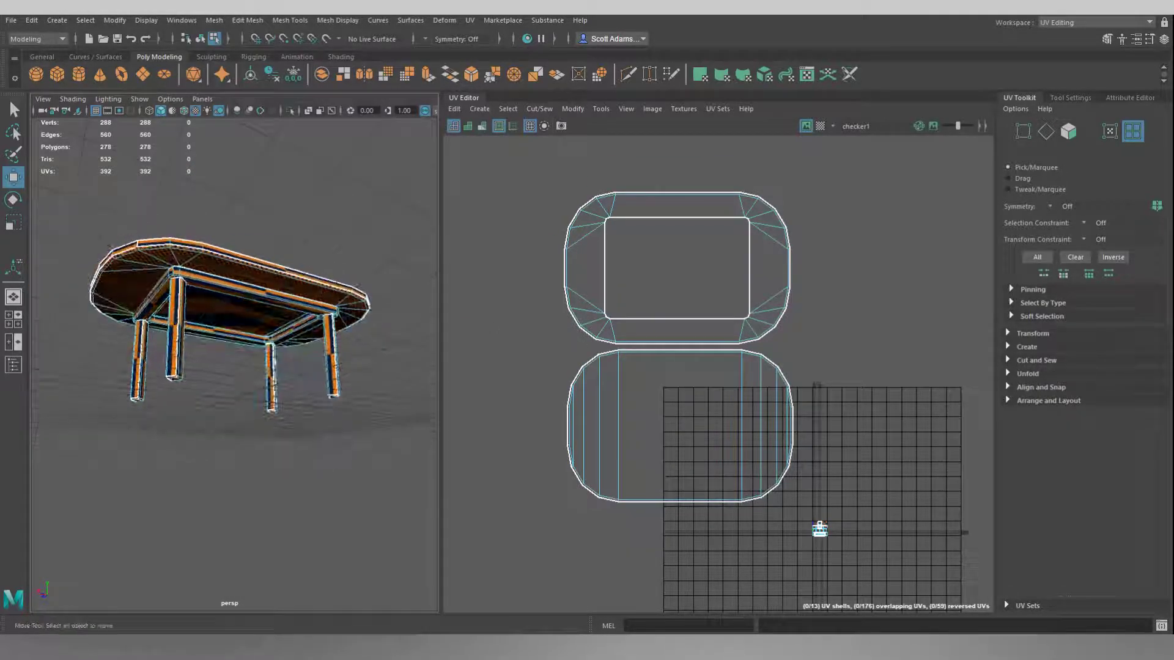